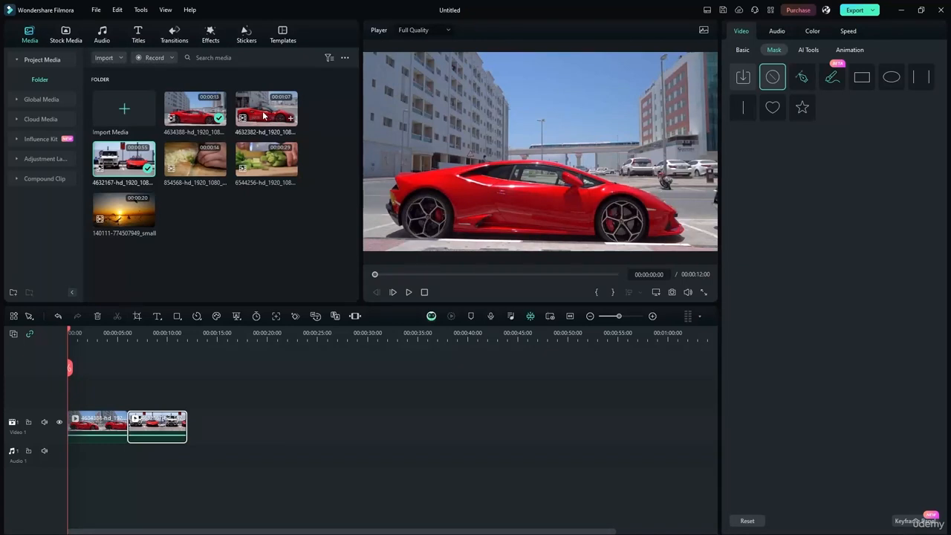
# Step: Append the third red-car clip and trim it to 6 seconds, bringing the project to 18 seconds
pyautogui.moveTo(260, 109); pyautogui.dragTo(554, 413)
pyautogui.click(570, 317)
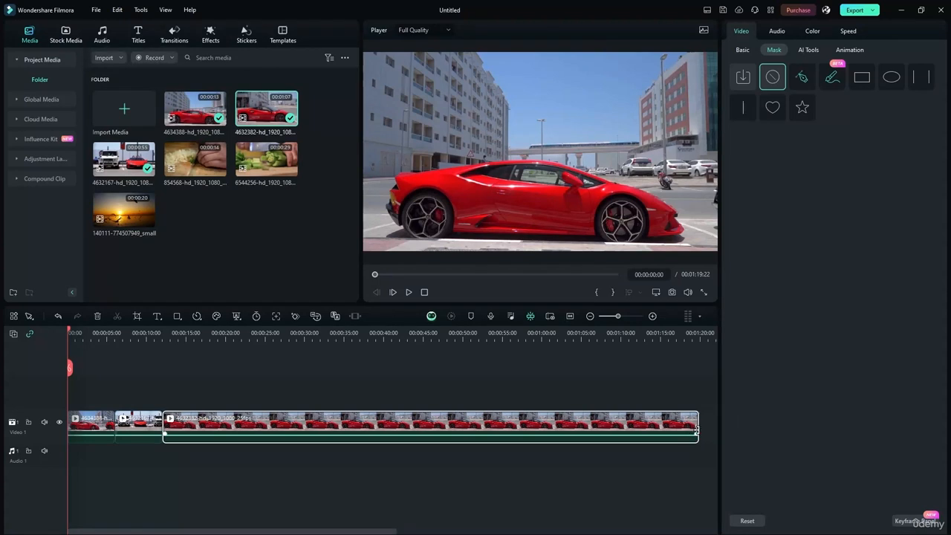
pyautogui.moveTo(696, 429); pyautogui.dragTo(207, 392)
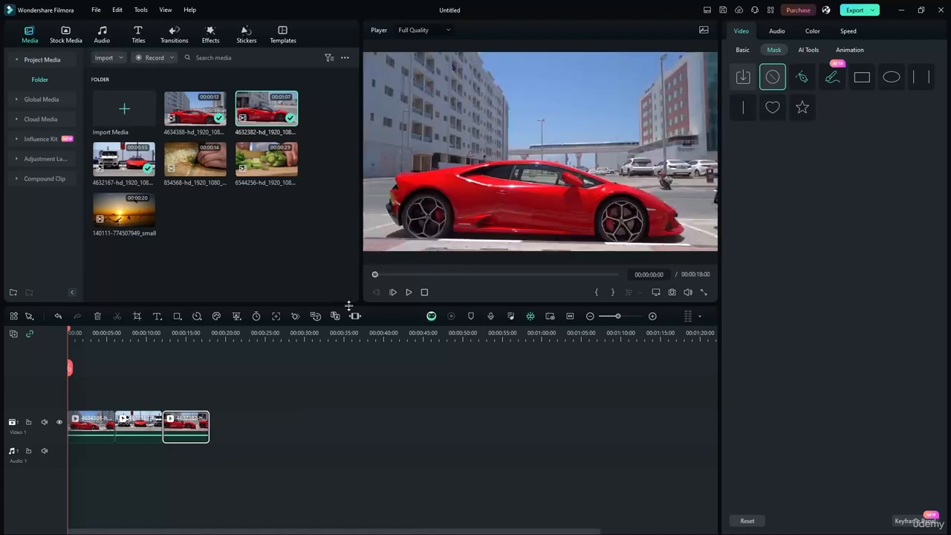
pyautogui.click(568, 318)
pyautogui.click(436, 372)
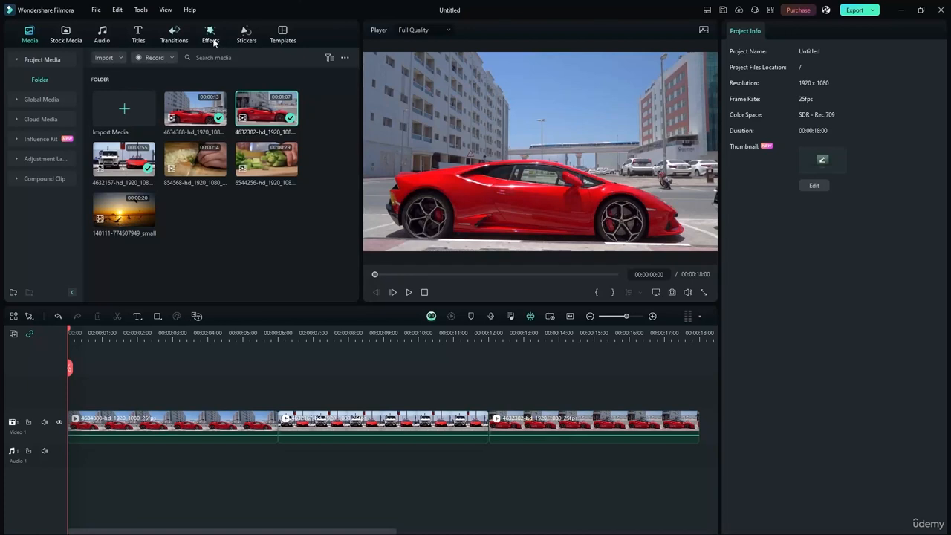
# Step: Place Warp Zoom 3 at both clip joins, preview the result, and rewind to 0
pyautogui.click(161, 37)
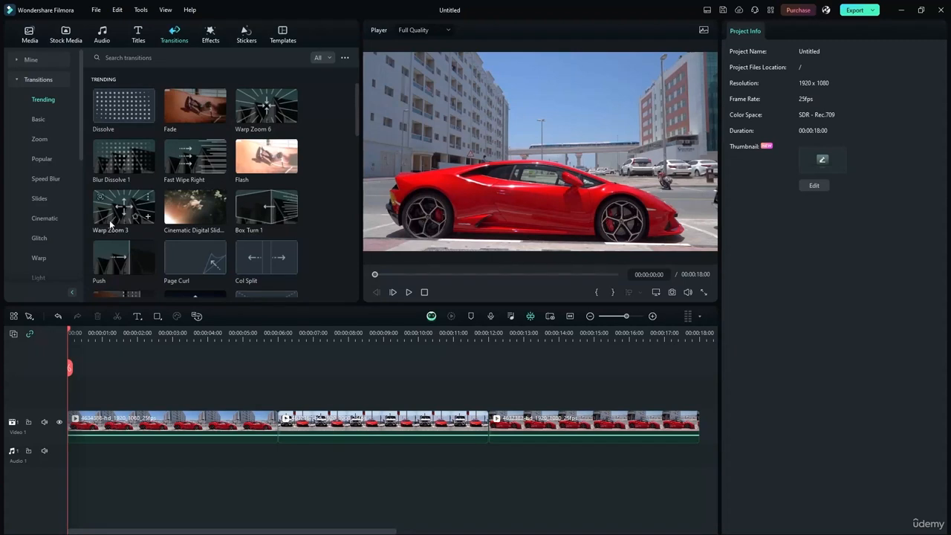
pyautogui.moveTo(116, 211); pyautogui.dragTo(274, 425)
pyautogui.moveTo(122, 217); pyautogui.dragTo(488, 425)
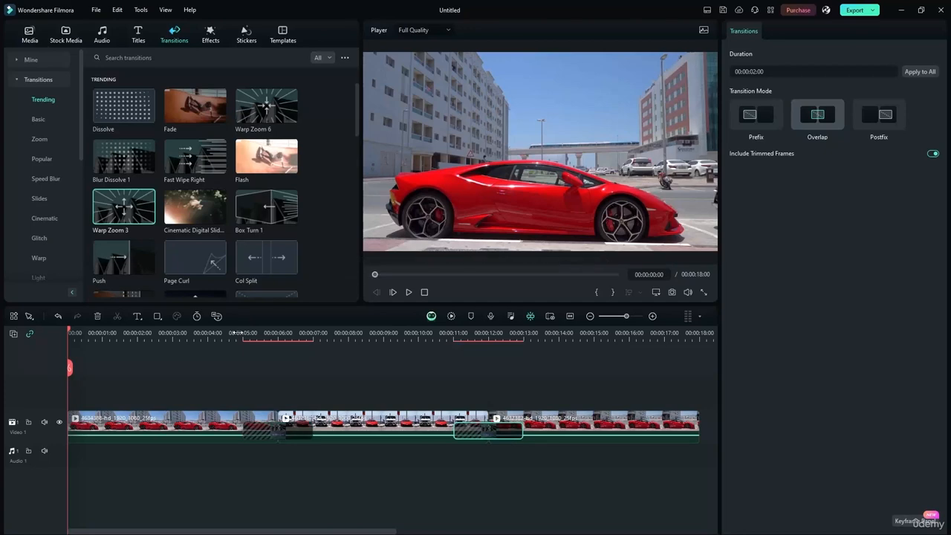
pyautogui.click(216, 333)
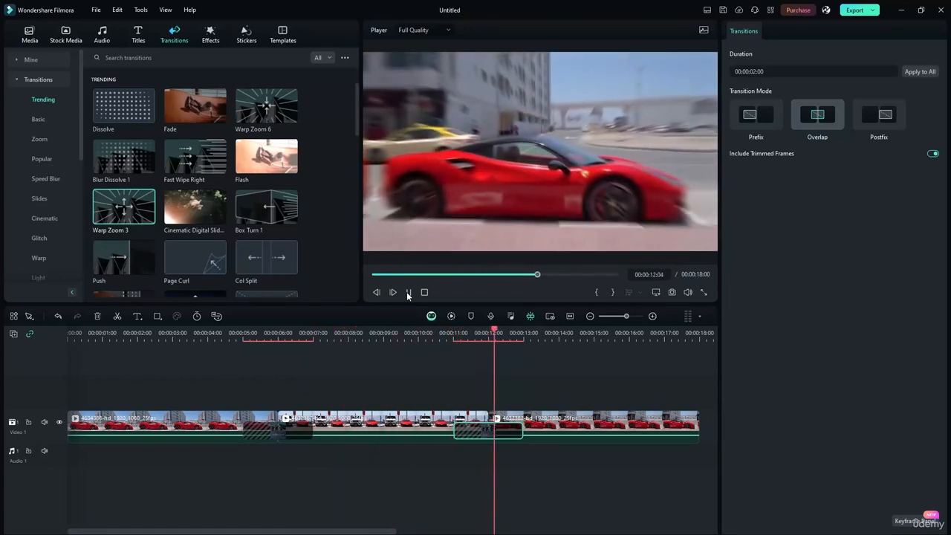
pyautogui.click(408, 292)
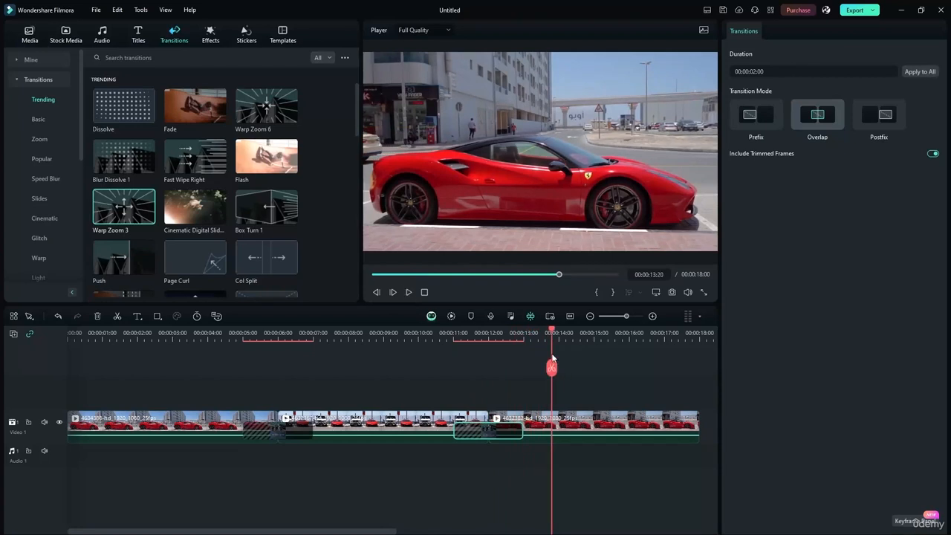
pyautogui.moveTo(551, 332); pyautogui.dragTo(70, 331)
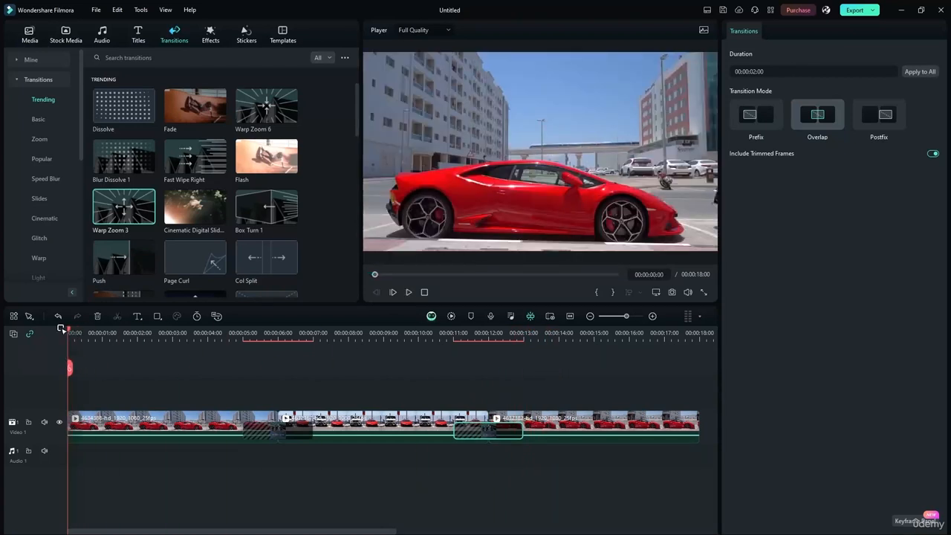
# Step: Place the Default Title at the start of the timeline and select it
pyautogui.click(138, 33)
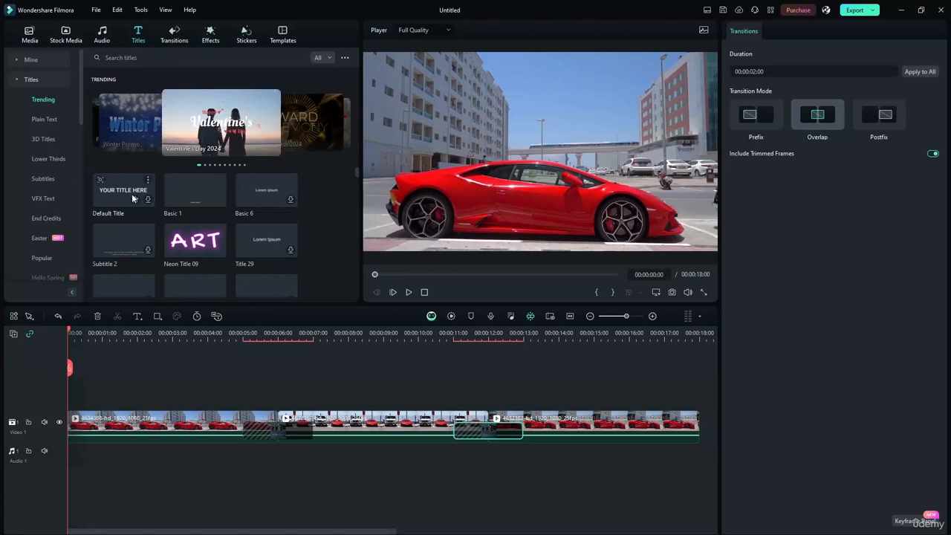
pyautogui.moveTo(127, 194); pyautogui.dragTo(95, 386)
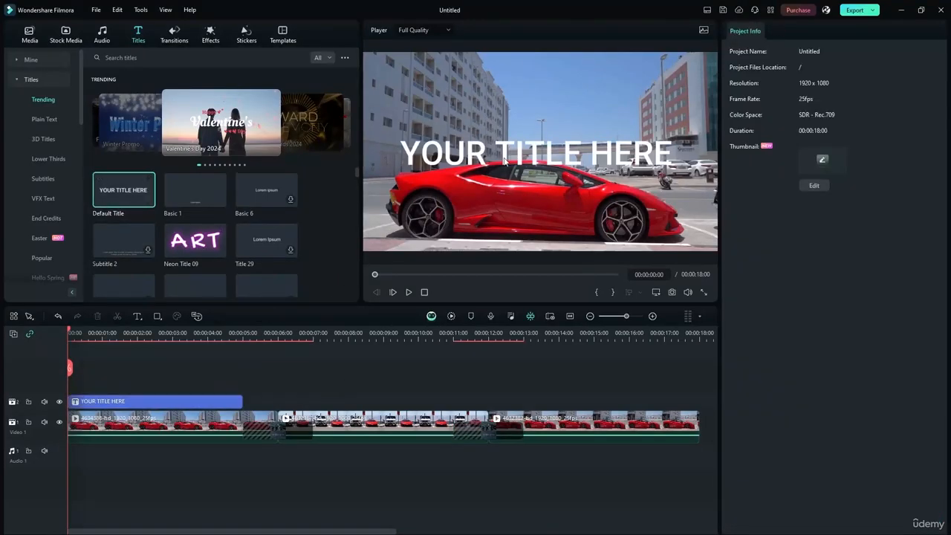
pyautogui.click(507, 170)
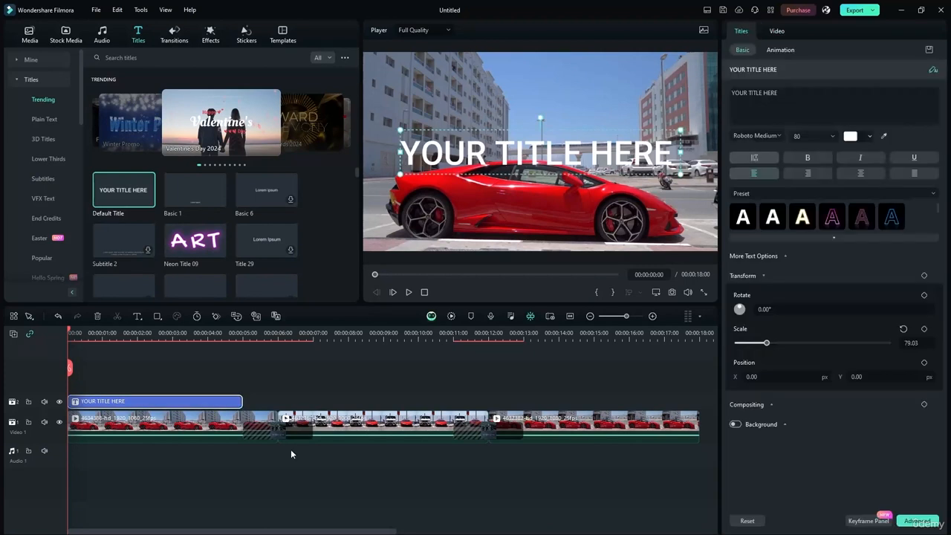
pyautogui.click(340, 384)
pyautogui.click(162, 404)
# Step: Preview the Default Title over the clips, then delete it from the timeline
pyautogui.click(410, 293)
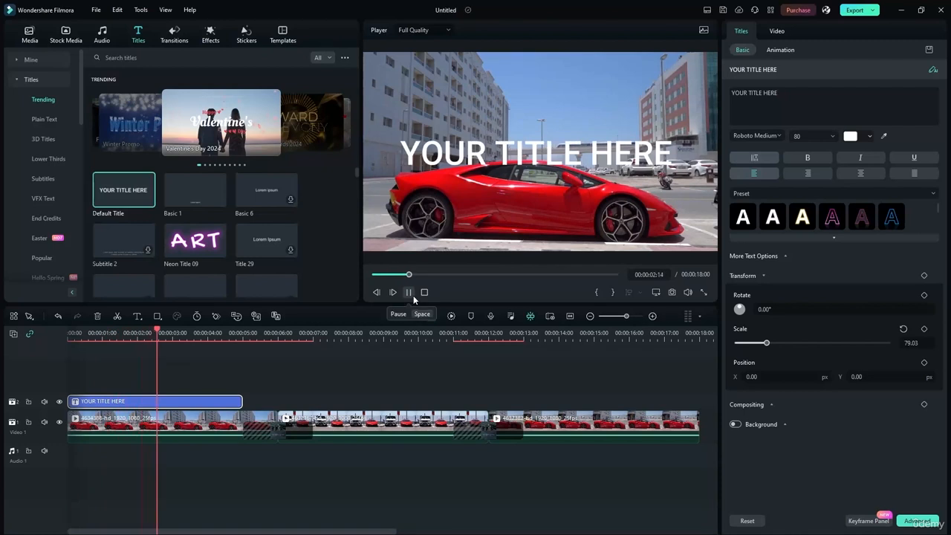
pyautogui.click(413, 295)
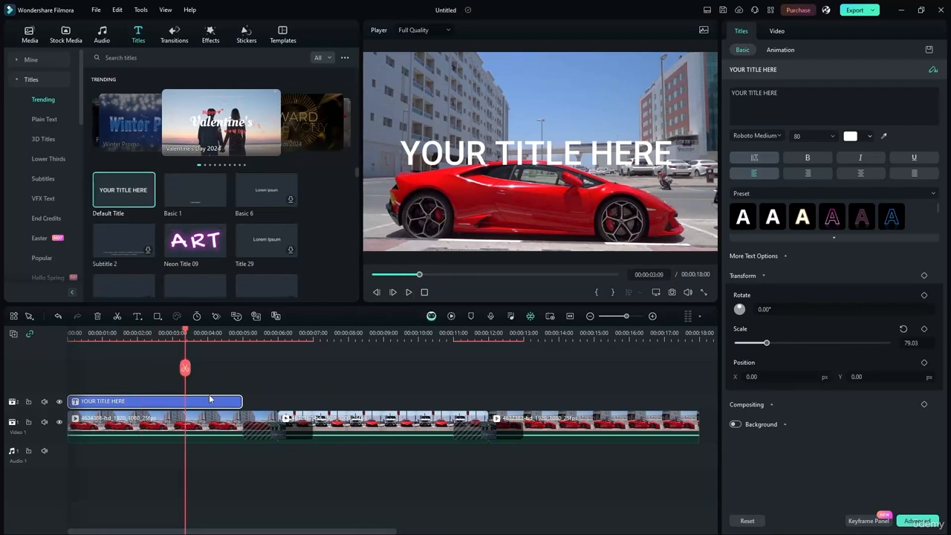
pyautogui.press('Delete')
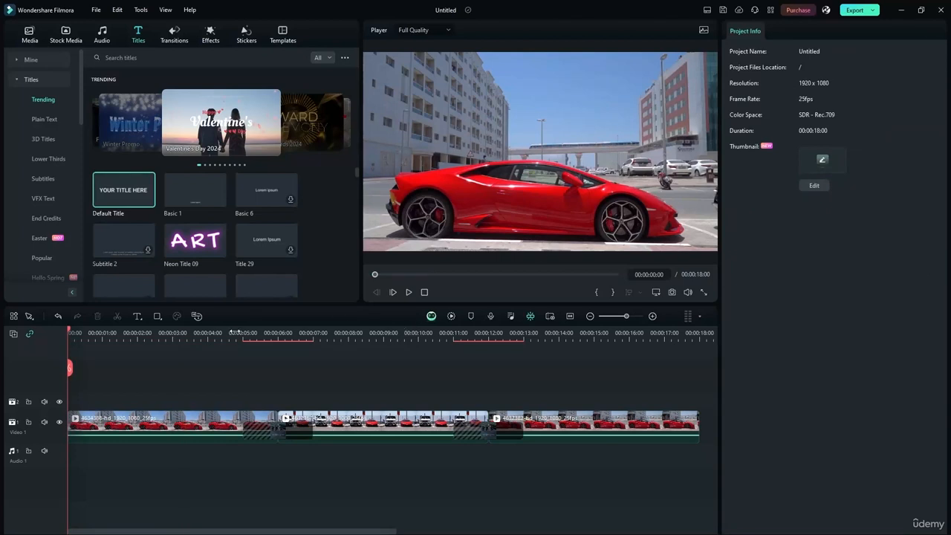
pyautogui.click(271, 245)
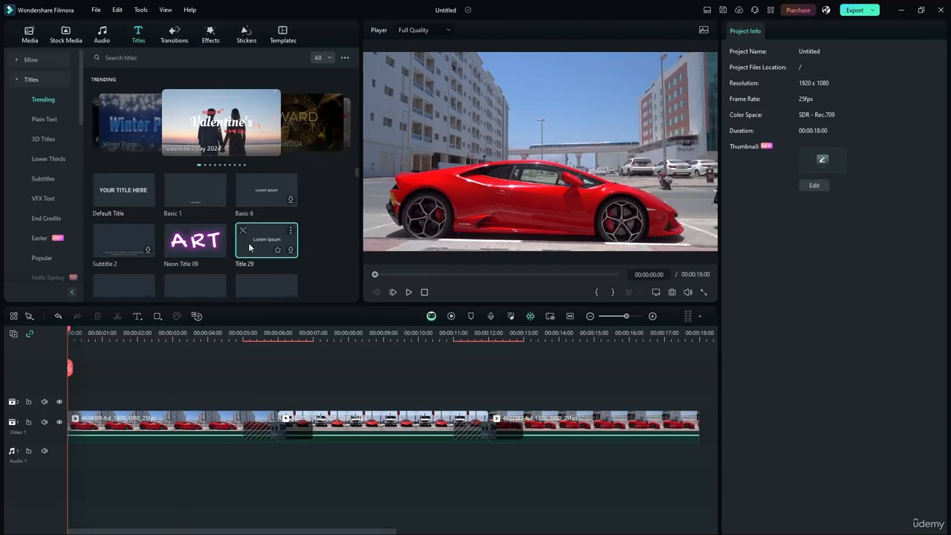
pyautogui.click(172, 246)
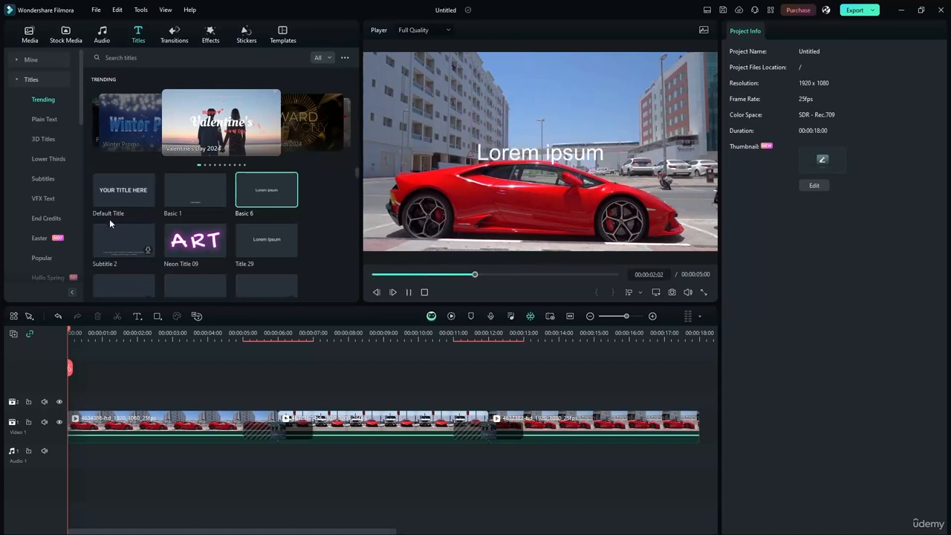
pyautogui.click(116, 255)
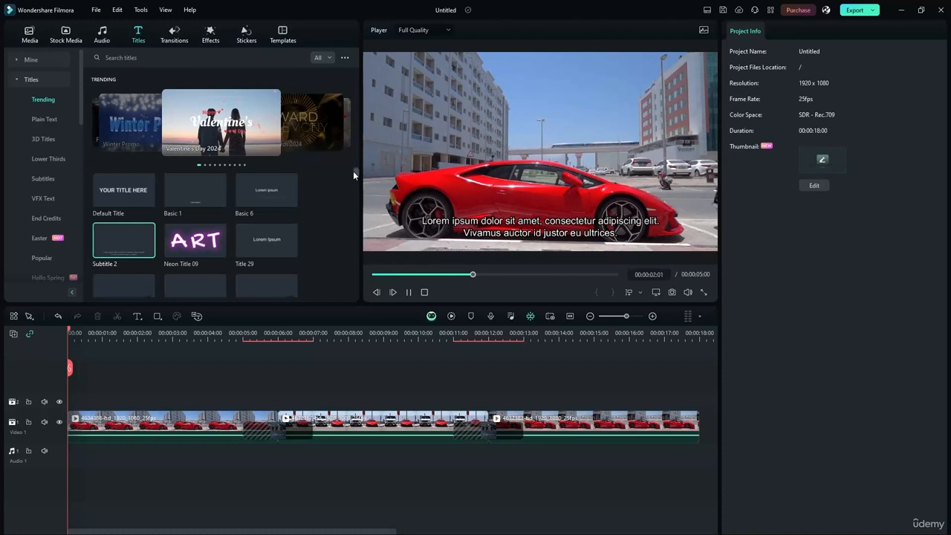
pyautogui.scroll(-5, 353, 176)
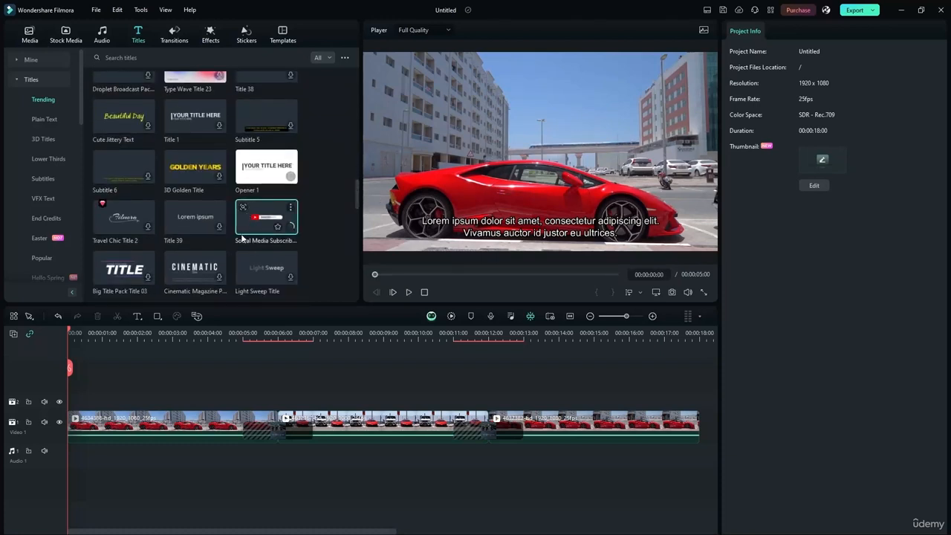
pyautogui.click(260, 217)
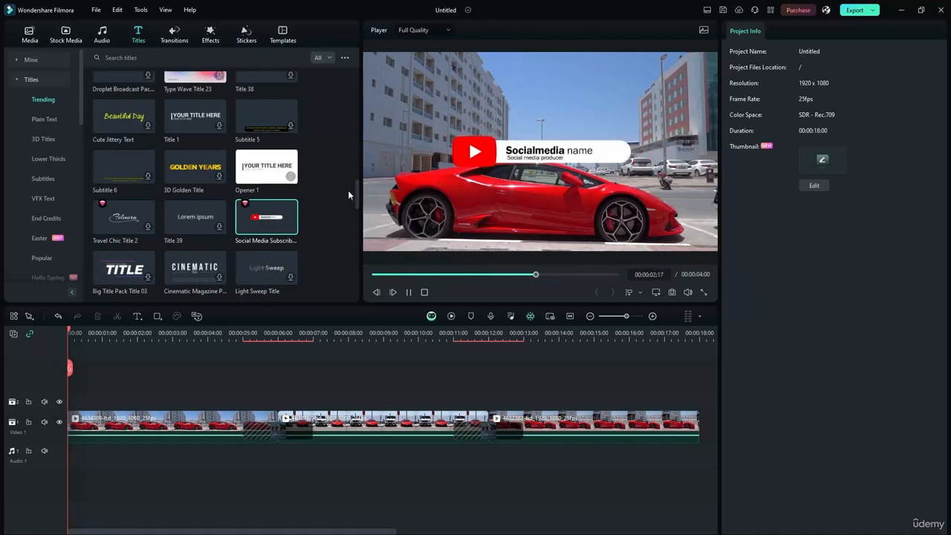
pyautogui.click(124, 217)
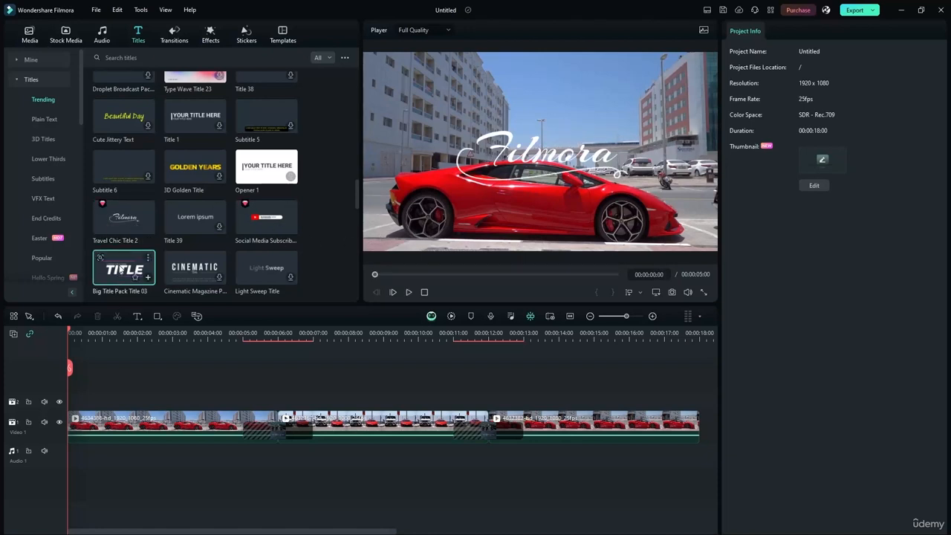
# Step: Add Big Title Pack Title 03 at the start, on the track above the clips, ending near 2 seconds
pyautogui.click(118, 271)
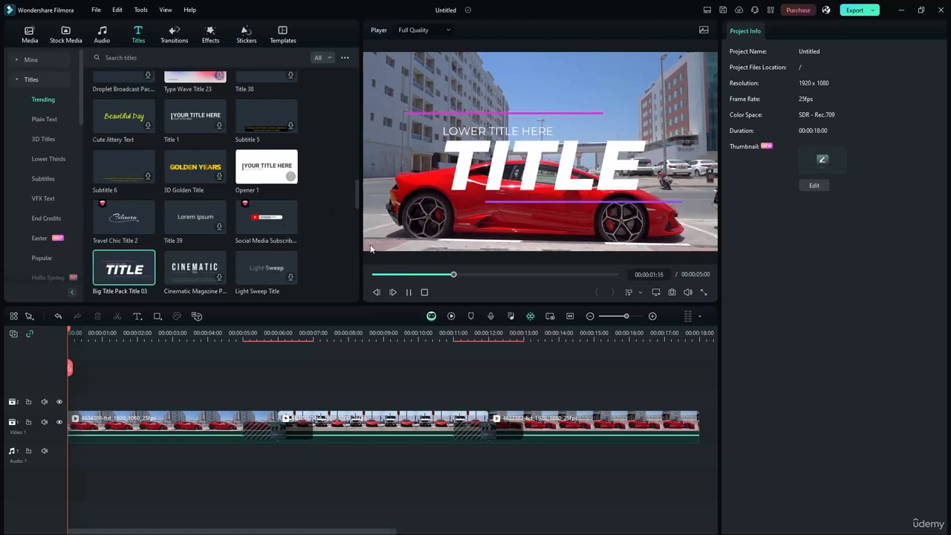
pyautogui.moveTo(118, 257); pyautogui.dragTo(77, 383)
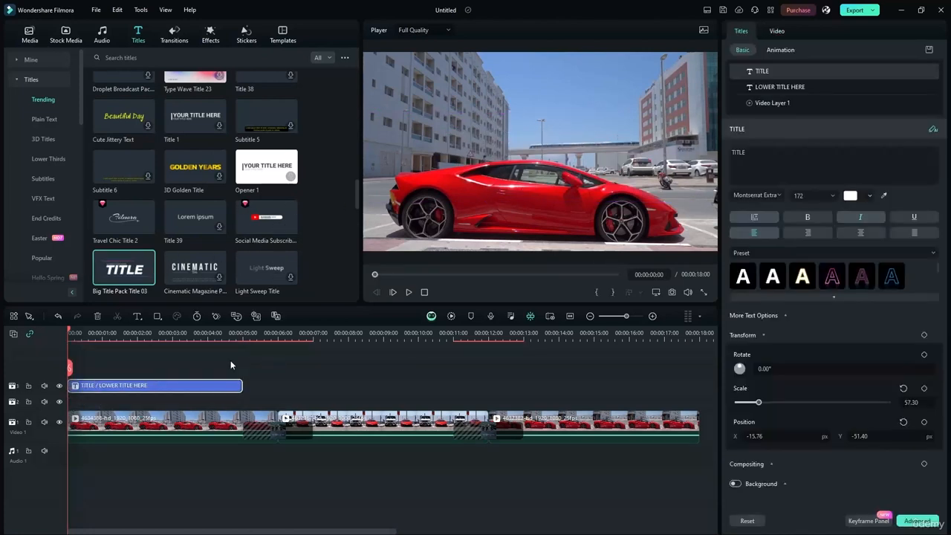
pyautogui.moveTo(110, 386); pyautogui.dragTo(147, 392)
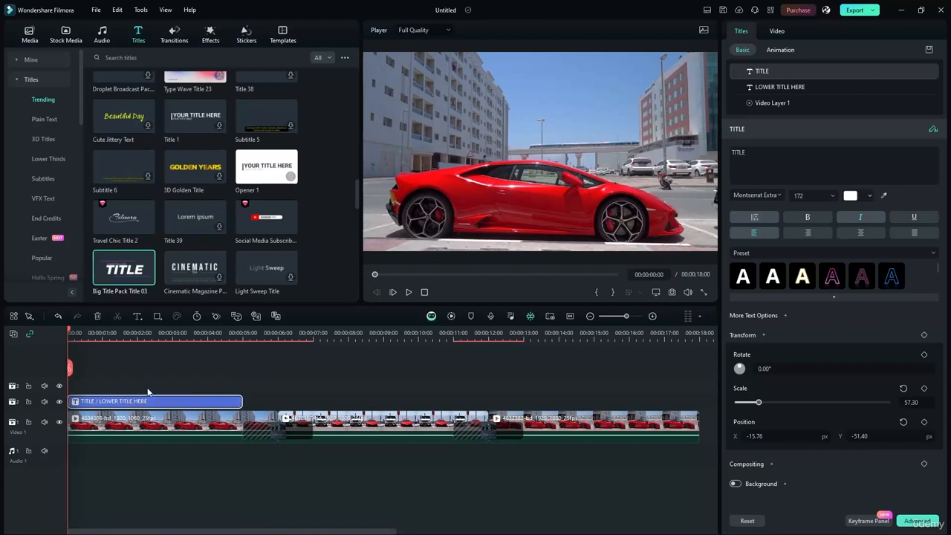
pyautogui.moveTo(238, 401); pyautogui.dragTo(135, 401)
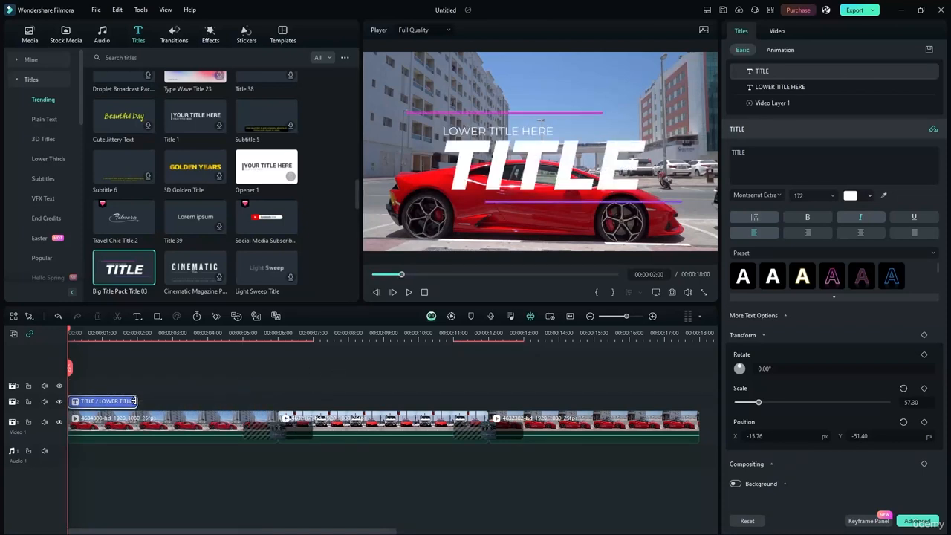
# Step: Extend the title to end around 00:00:03:02 and replay it from the beginning
pyautogui.click(408, 292)
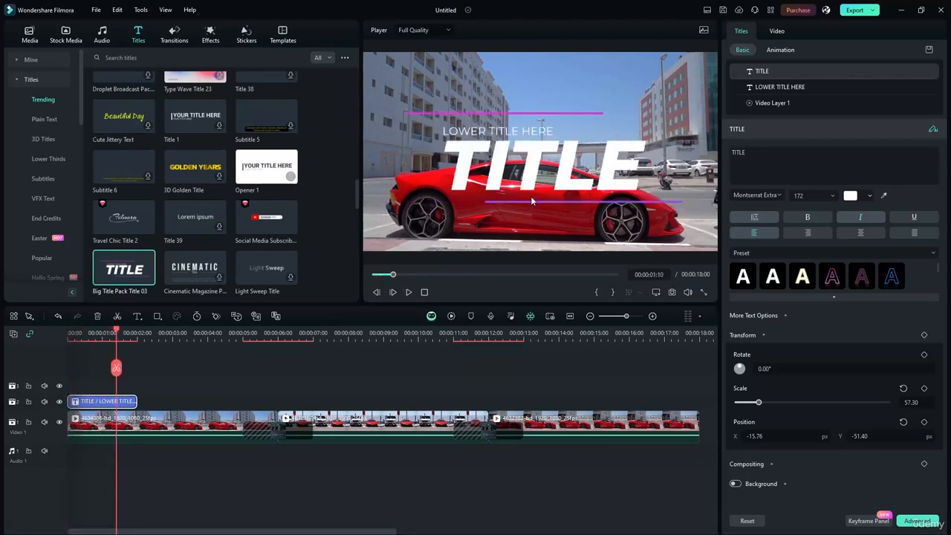
pyautogui.click(408, 293)
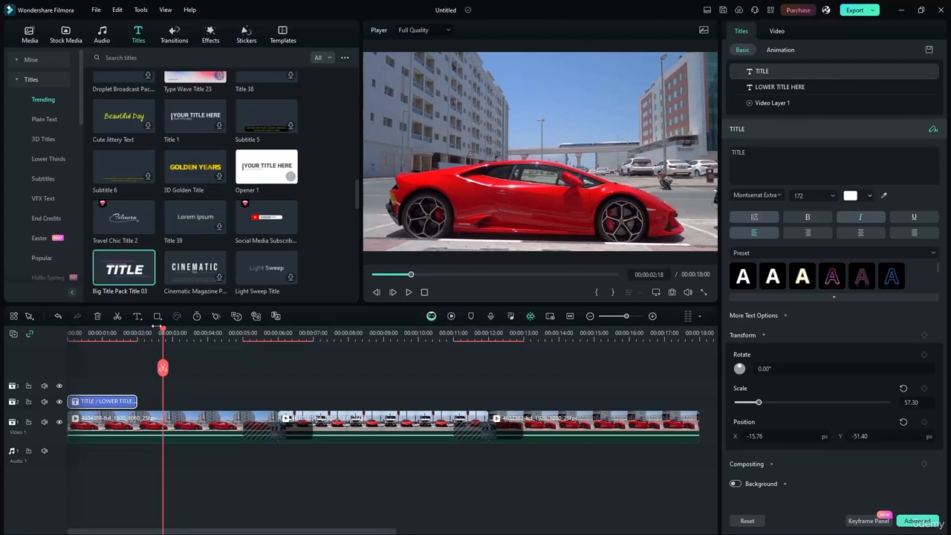
pyautogui.moveTo(134, 401); pyautogui.dragTo(171, 401)
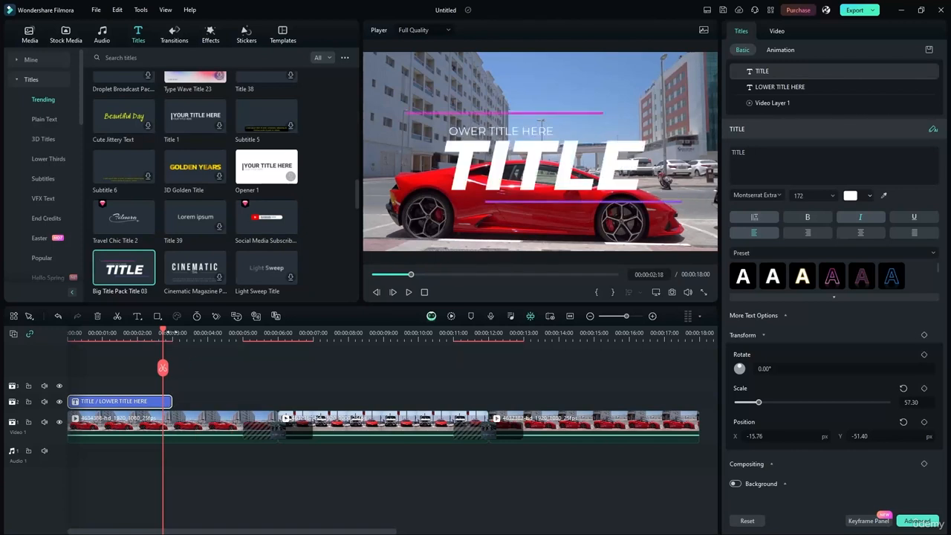
pyautogui.press('Home')
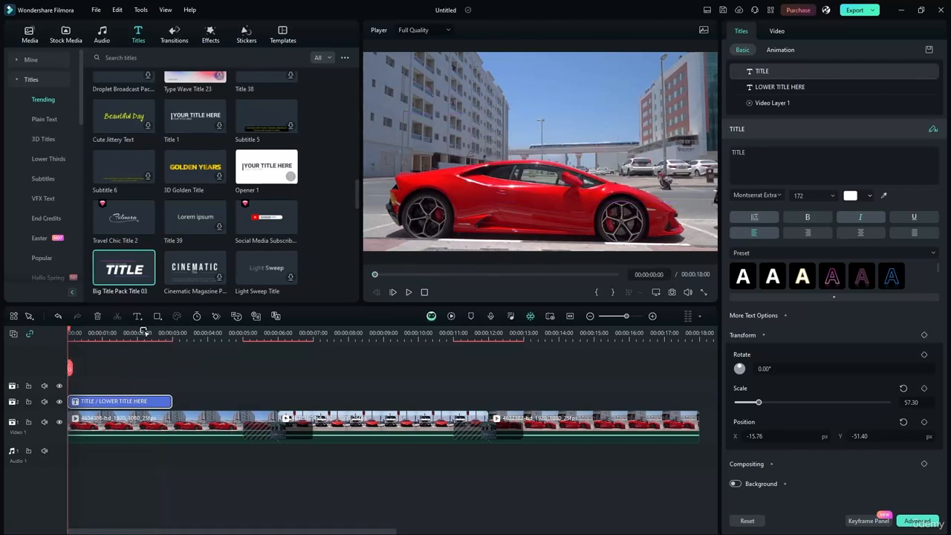
pyautogui.click(410, 294)
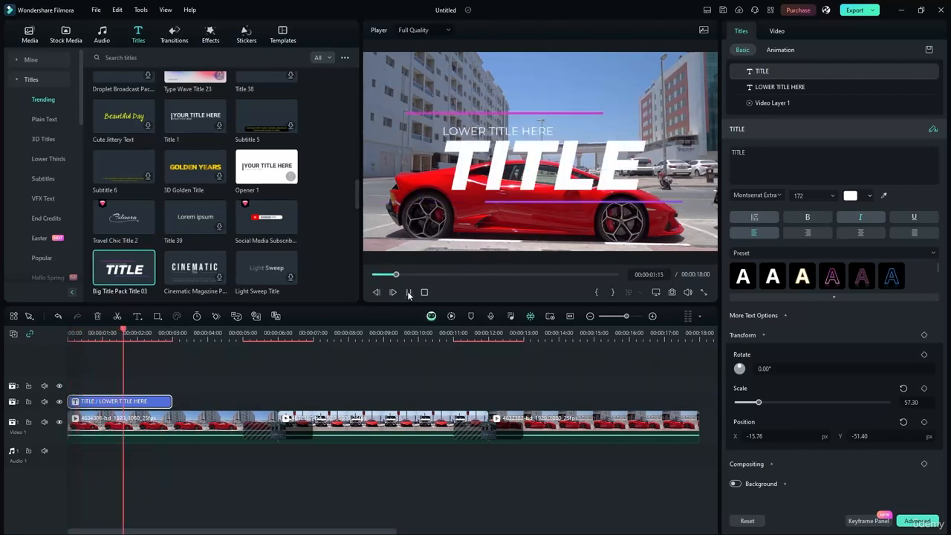
pyautogui.press('space')
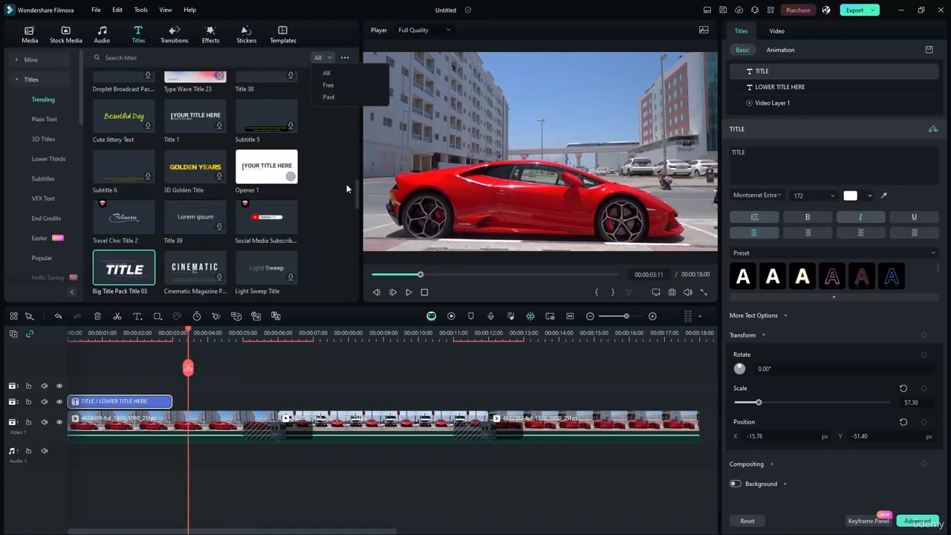
# Step: Add the Social Media Subscribe title near 14 seconds and trim it to end at 00:00:17:00
pyautogui.moveTo(355, 197)
pyautogui.mouseDown()
pyautogui.moveTo(360, 230)
pyautogui.moveTo(362, 201)
pyautogui.mouseUp()
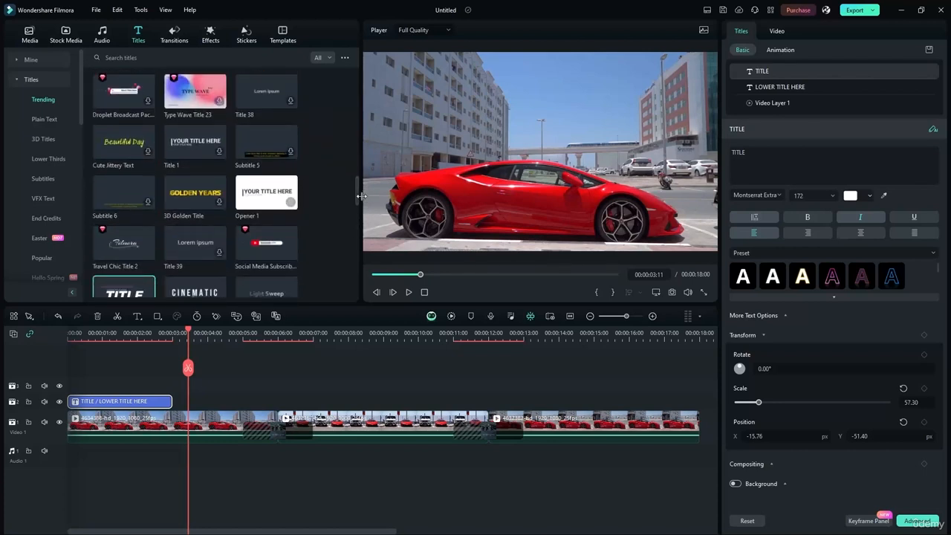
pyautogui.moveTo(260, 242); pyautogui.dragTo(564, 411)
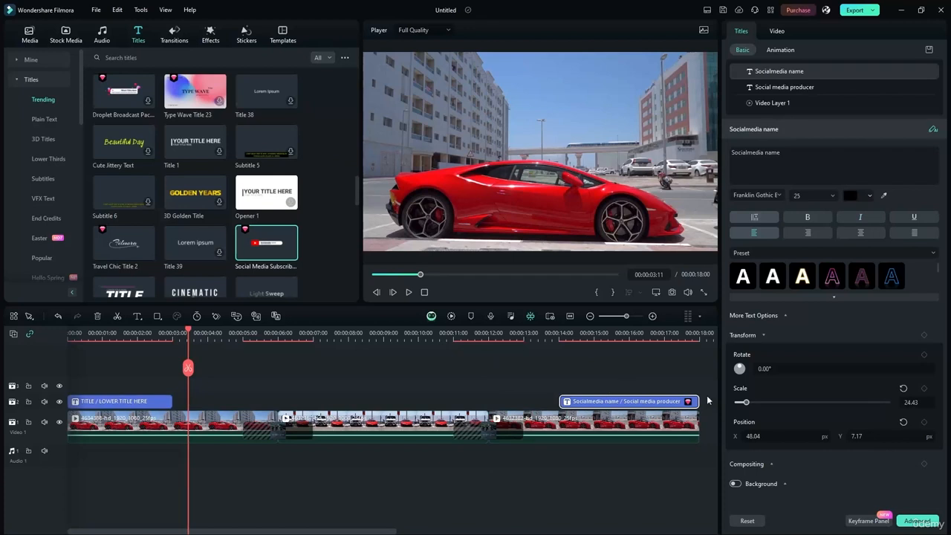
pyautogui.moveTo(700, 403); pyautogui.dragTo(652, 401)
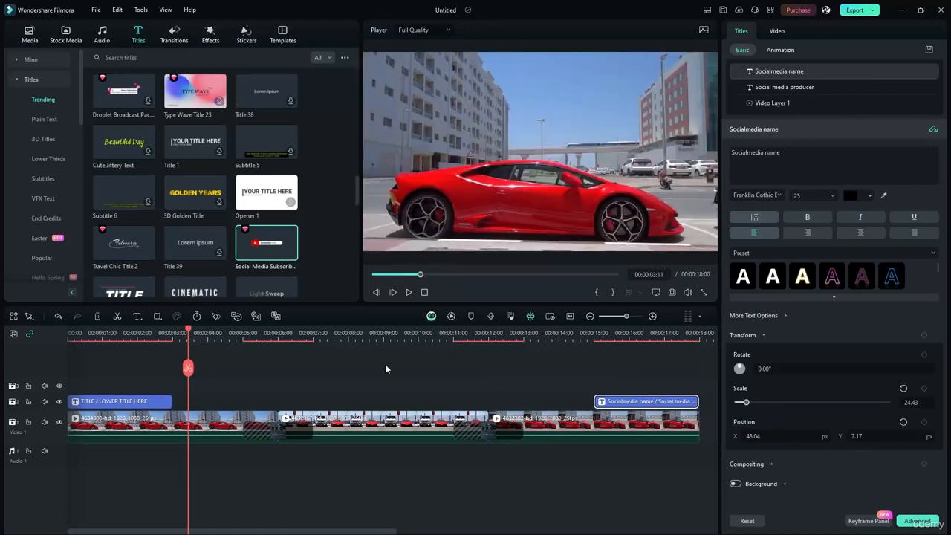
# Step: Preview the lower-third over the Ferrari shot, then deselect it and return to the opening title
pyautogui.moveTo(186, 332); pyautogui.dragTo(536, 361)
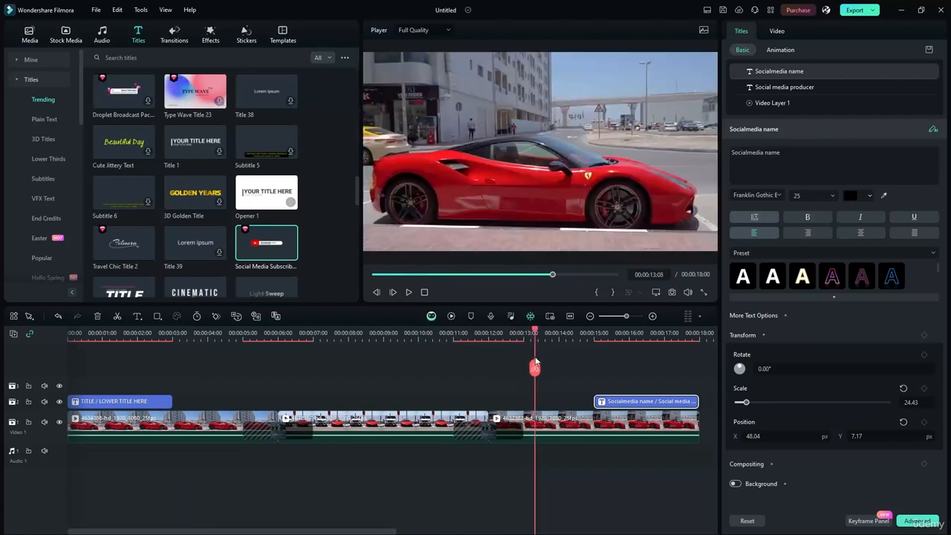
pyautogui.click(408, 293)
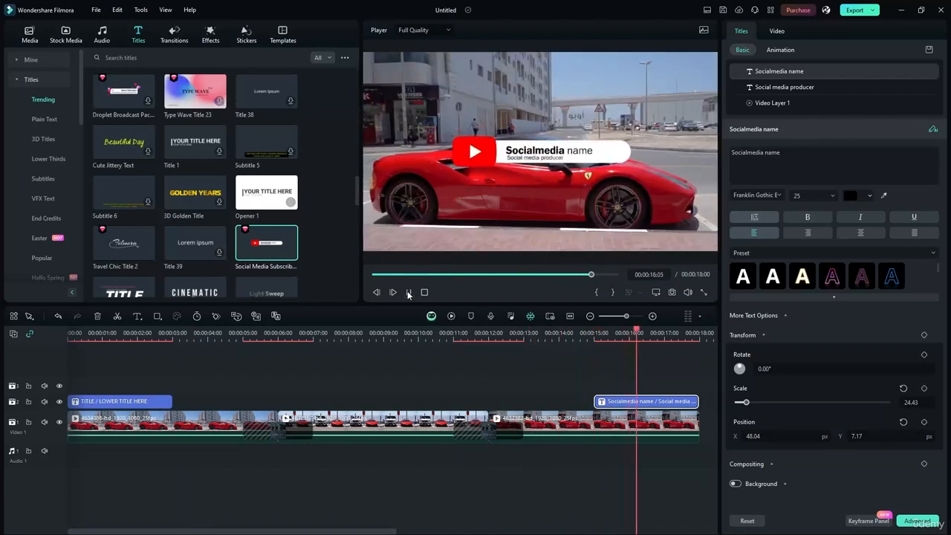
pyautogui.click(407, 293)
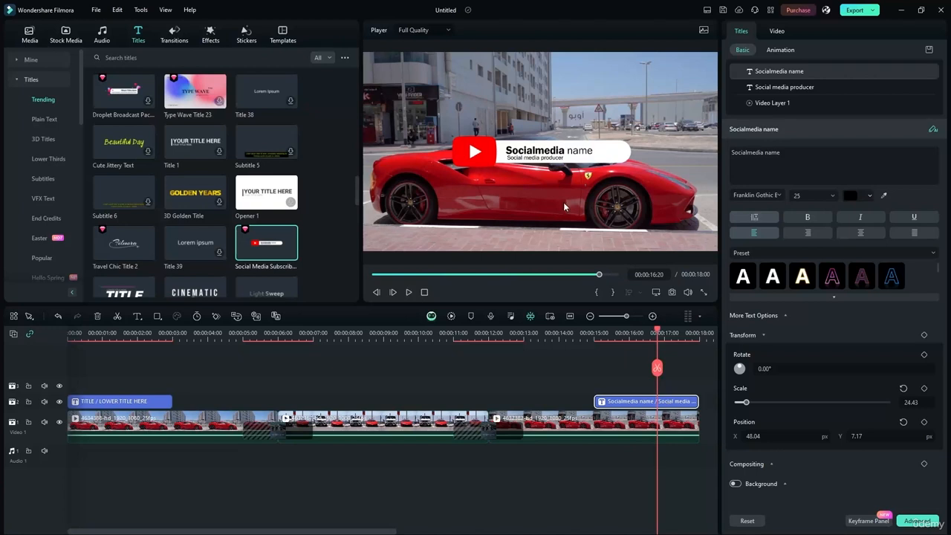
pyautogui.click(475, 351)
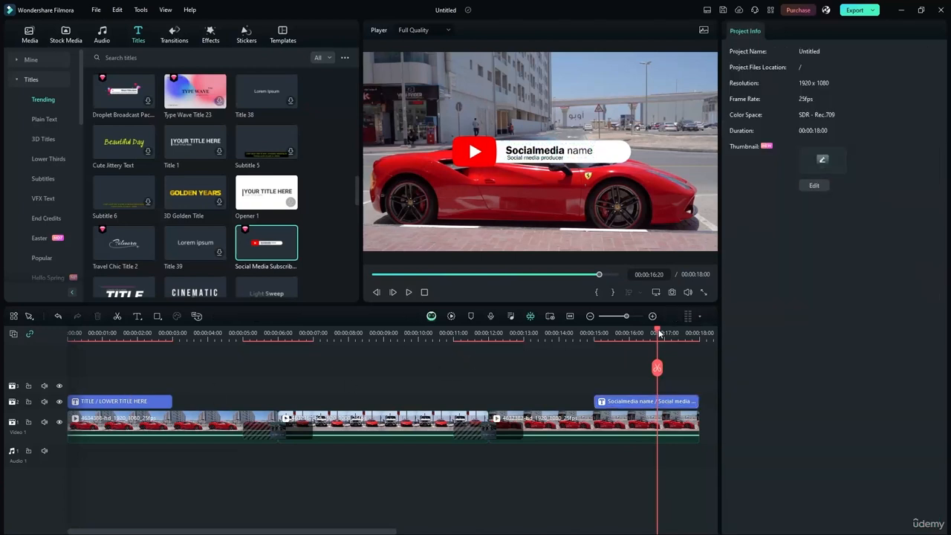
pyautogui.moveTo(659, 334); pyautogui.dragTo(106, 334)
# Step: Select the opening title and centre it horizontally in the frame
pyautogui.click(122, 402)
pyautogui.click(18, 62)
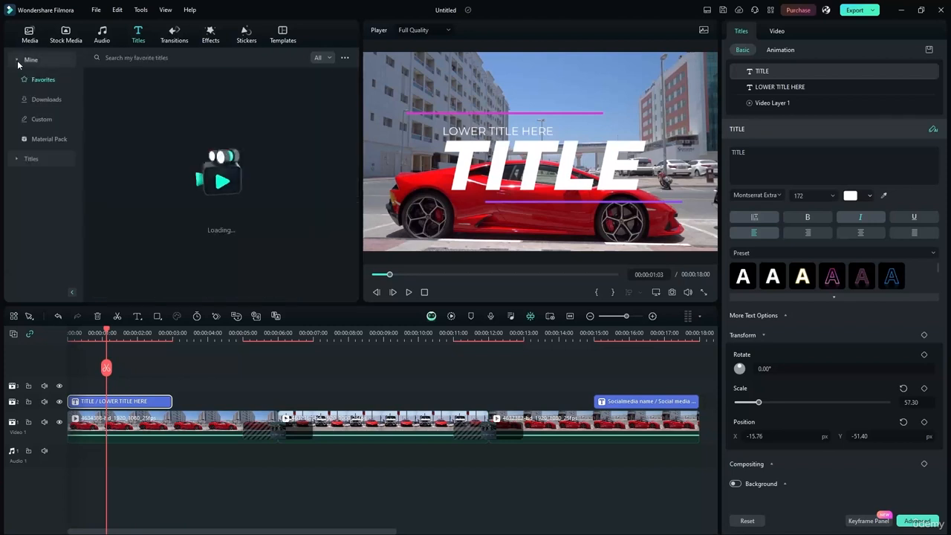
pyautogui.click(41, 139)
pyautogui.click(21, 66)
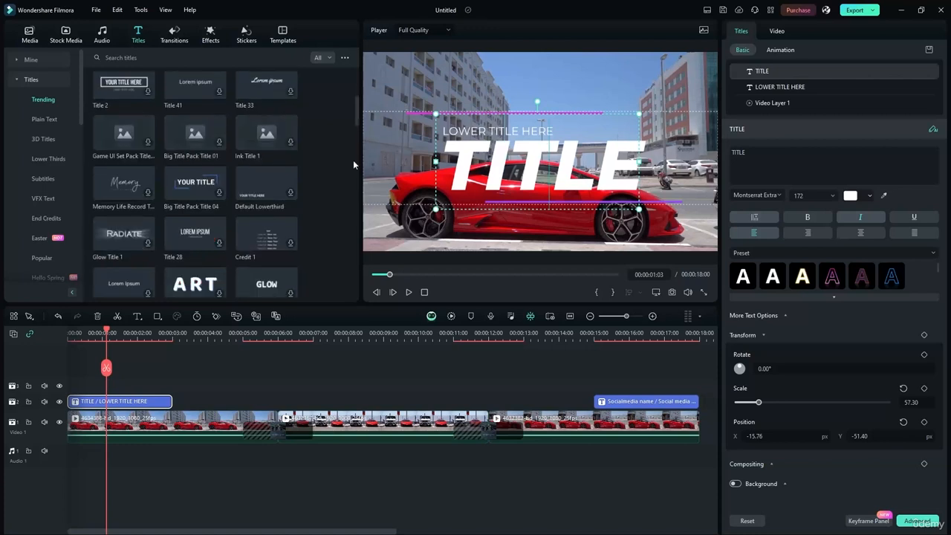
pyautogui.moveTo(546, 147); pyautogui.dragTo(513, 190)
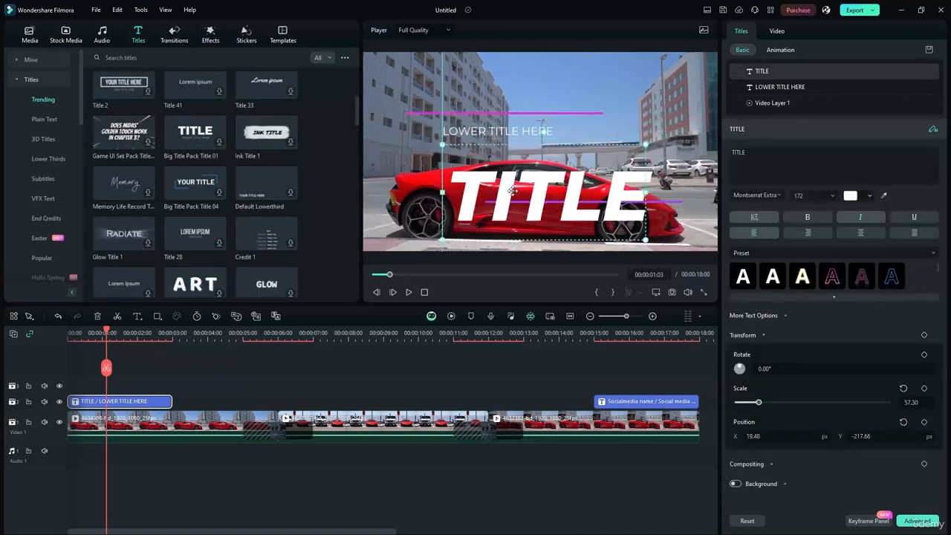
# Step: Change LOWER TITLE HERE to LAMBORGHINI SHOWCASE and centre the big TITLE text
pyautogui.click(528, 132)
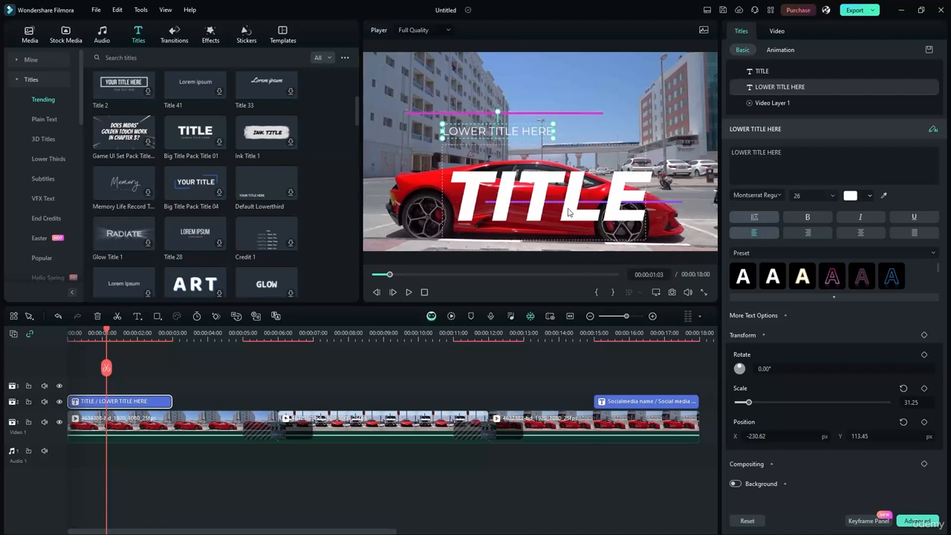
pyautogui.doubleClick(551, 144)
pyautogui.doubleClick(498, 131)
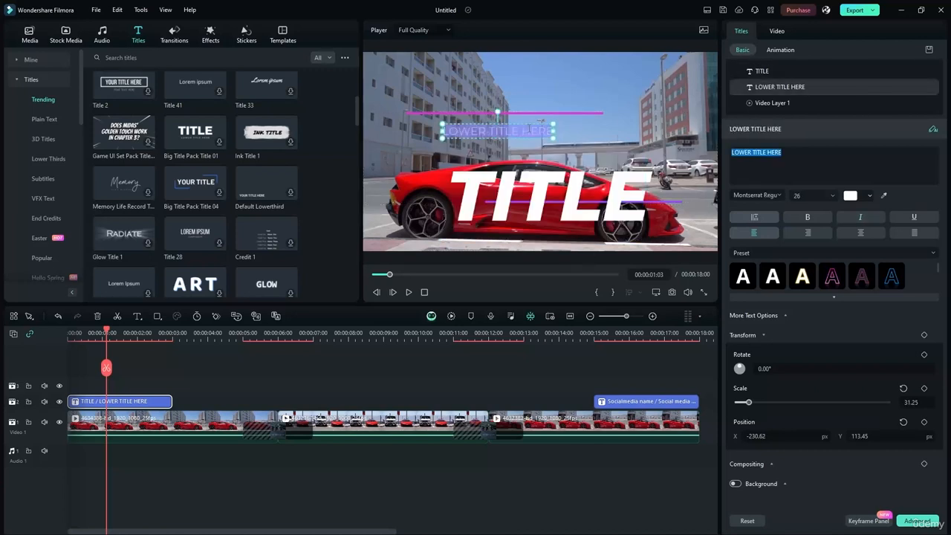
pyautogui.write('LAM')
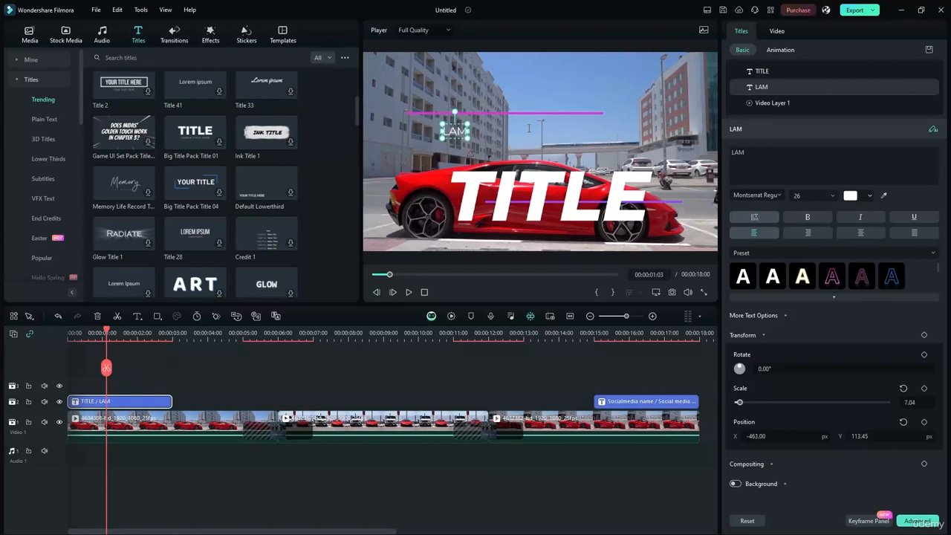
pyautogui.write('BORGHI')
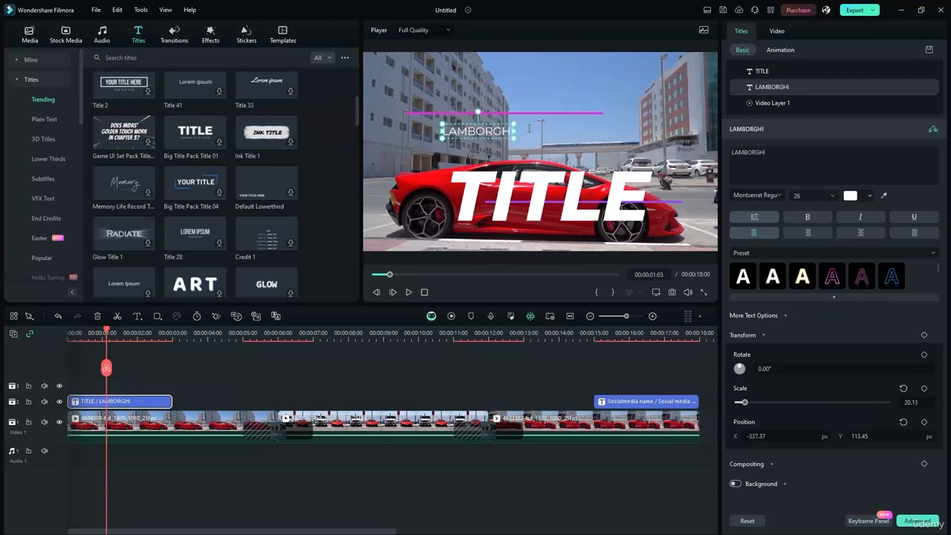
pyautogui.write('NI')
pyautogui.press('BackSpace')
pyautogui.write('NI')
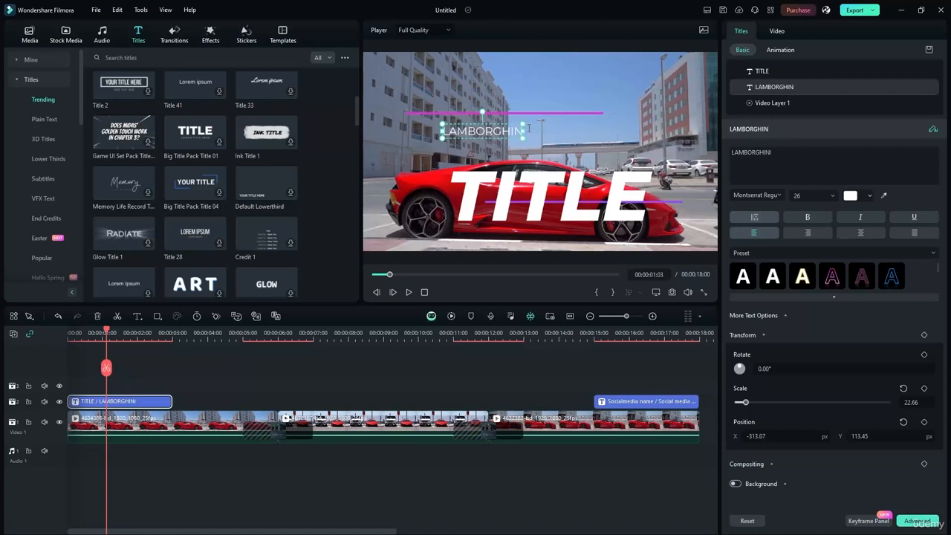
pyautogui.write(' SHOWCASE')
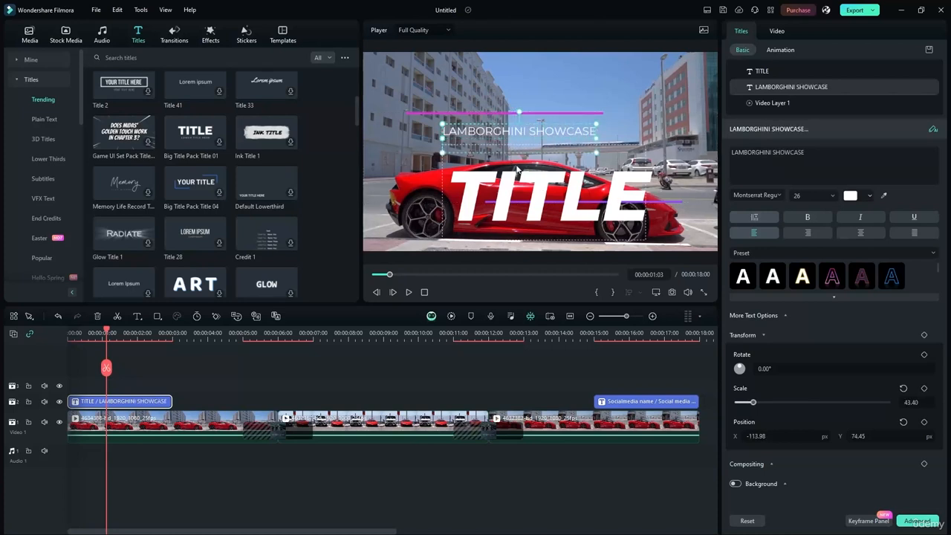
pyautogui.moveTo(501, 197); pyautogui.dragTo(545, 174)
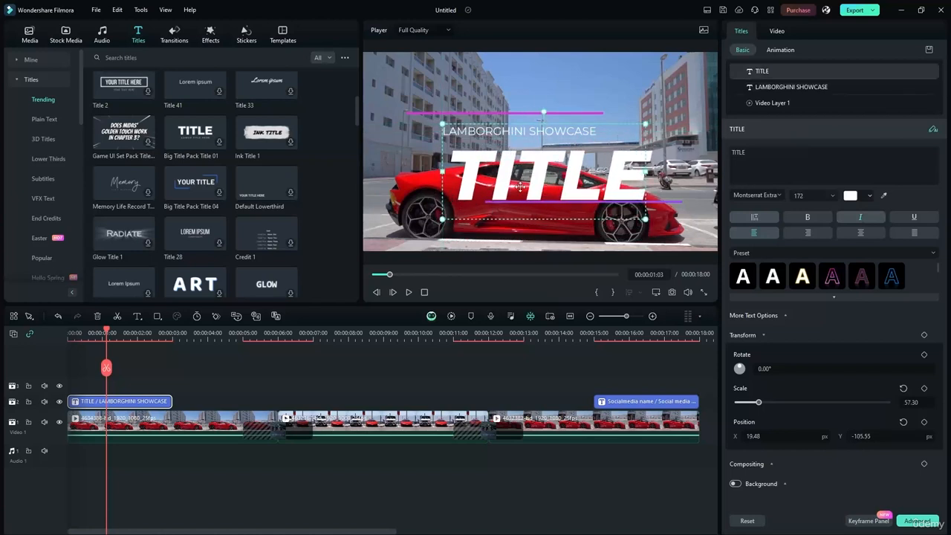
# Step: Move the big TITLE word up under LAMBORGHINI SHOWCASE and replace it with CARZ
pyautogui.doubleClick(520, 186)
pyautogui.click(559, 179)
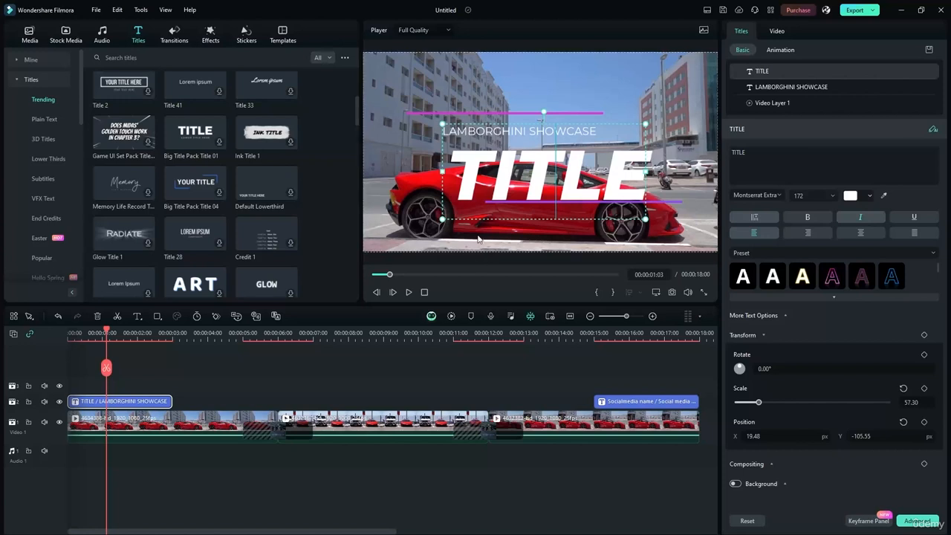
pyautogui.moveTo(528, 193); pyautogui.dragTo(528, 179)
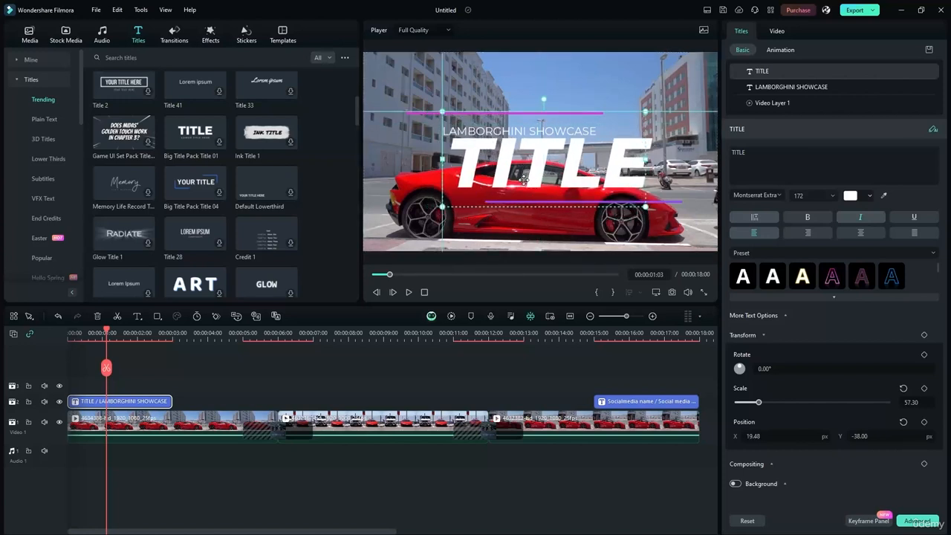
pyautogui.moveTo(525, 181); pyautogui.dragTo(525, 182)
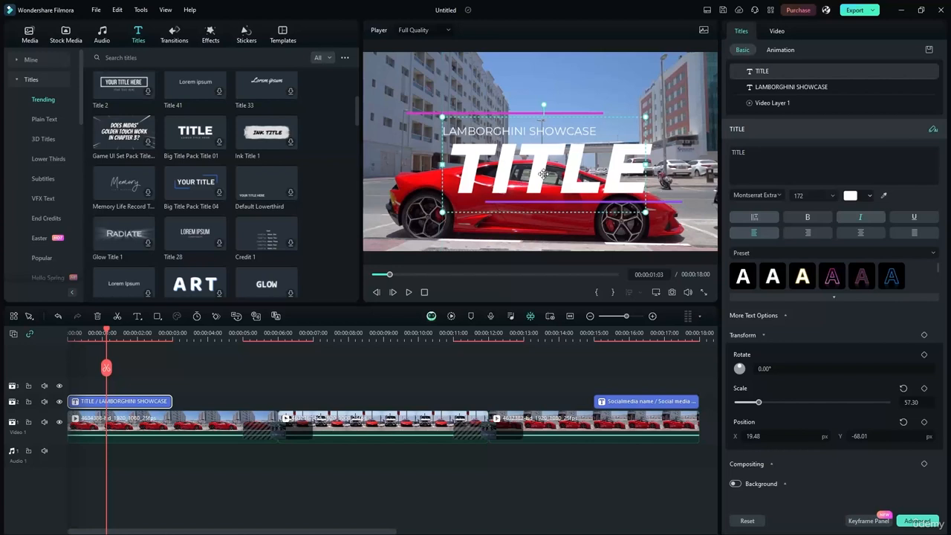
pyautogui.doubleClick(543, 173)
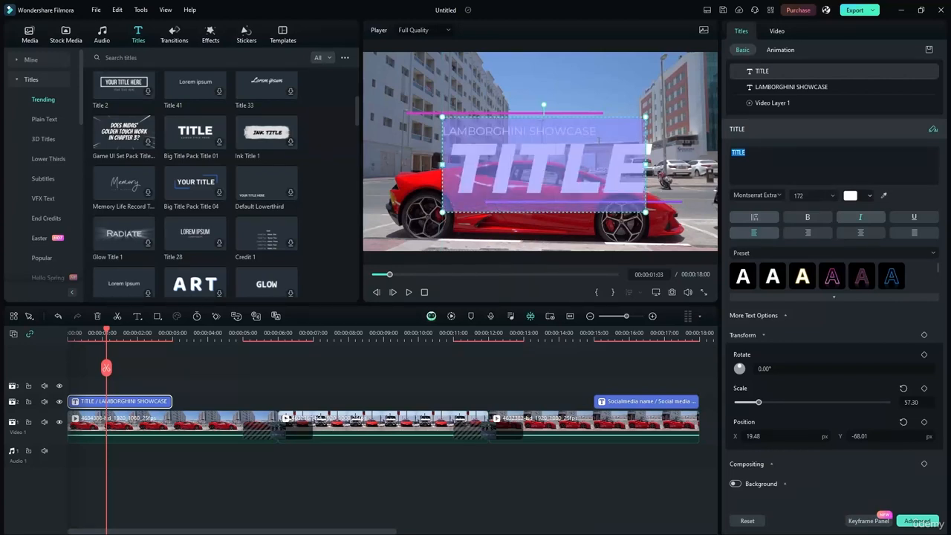
pyautogui.write('CAR')
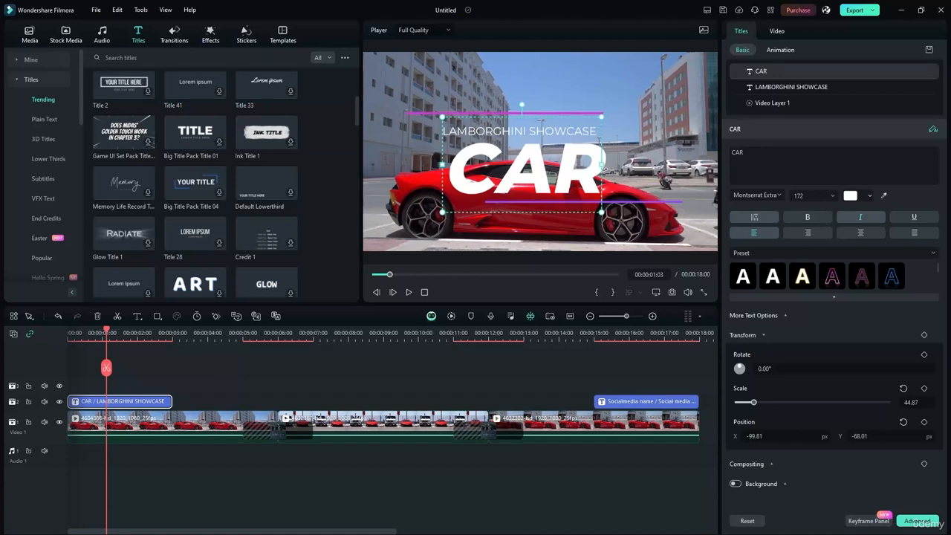
pyautogui.write('Z')
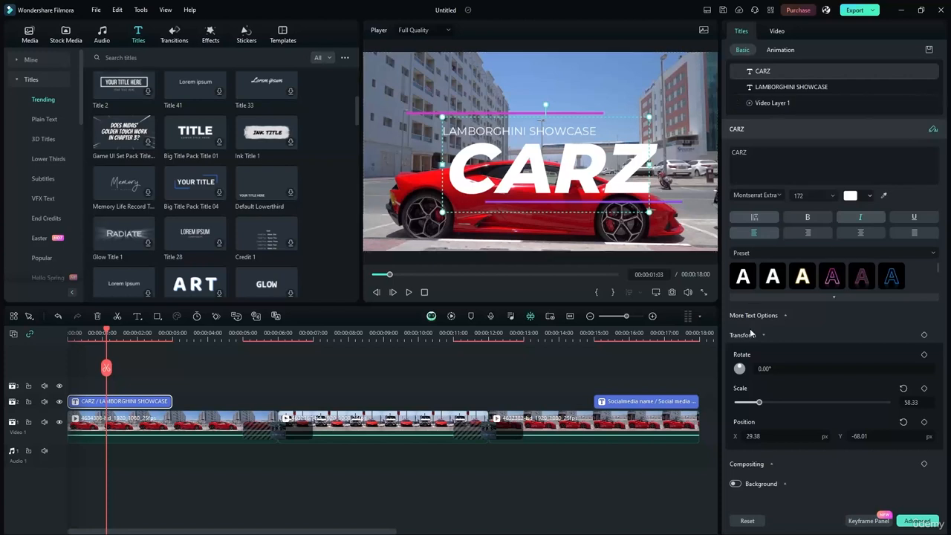
# Step: Try several style presets on CARZ, settle on bold yellow, and lower it slightly
pyautogui.click(836, 277)
pyautogui.click(803, 277)
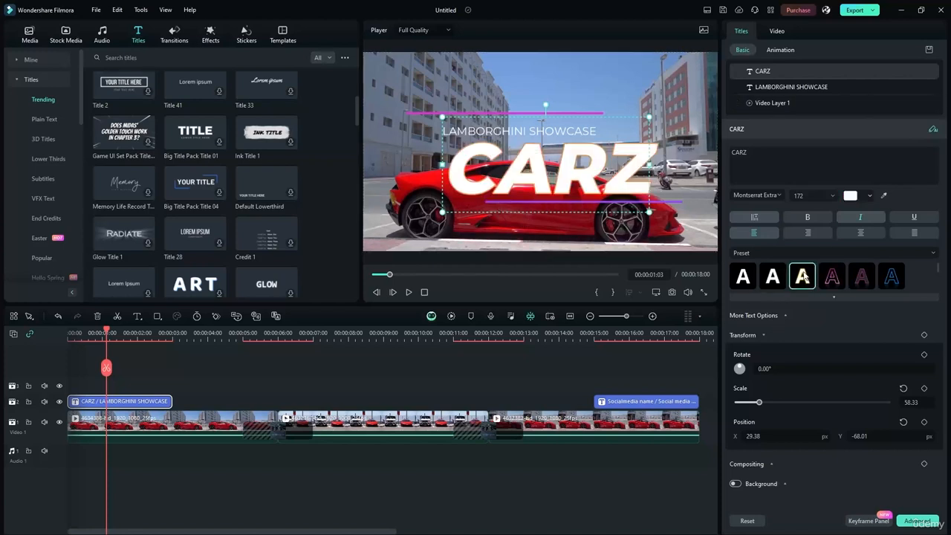
pyautogui.click(773, 276)
pyautogui.click(862, 277)
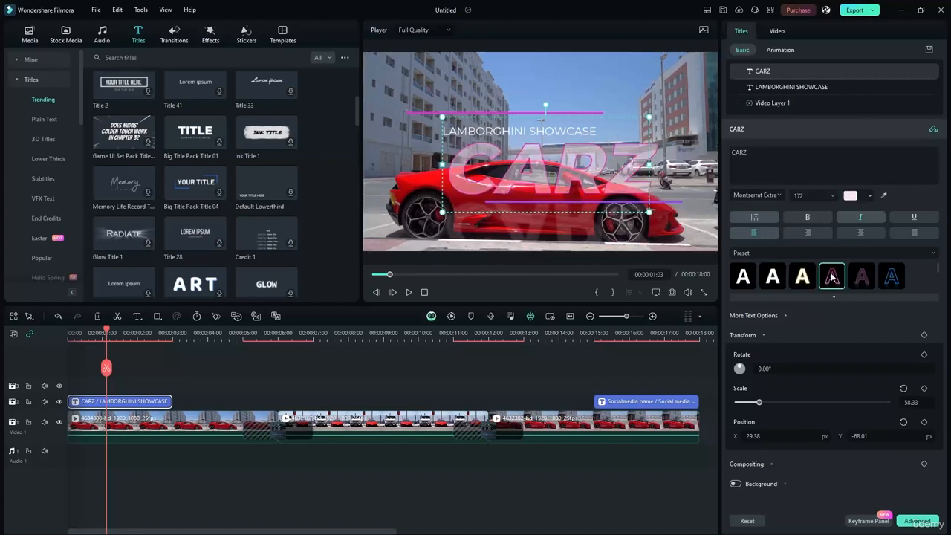
pyautogui.click(832, 277)
pyautogui.click(891, 277)
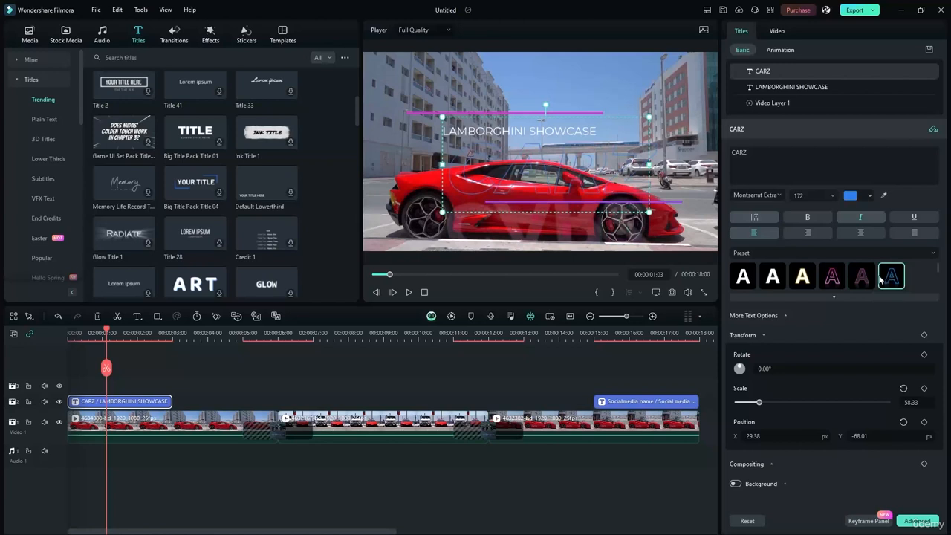
pyautogui.click(833, 297)
pyautogui.click(773, 311)
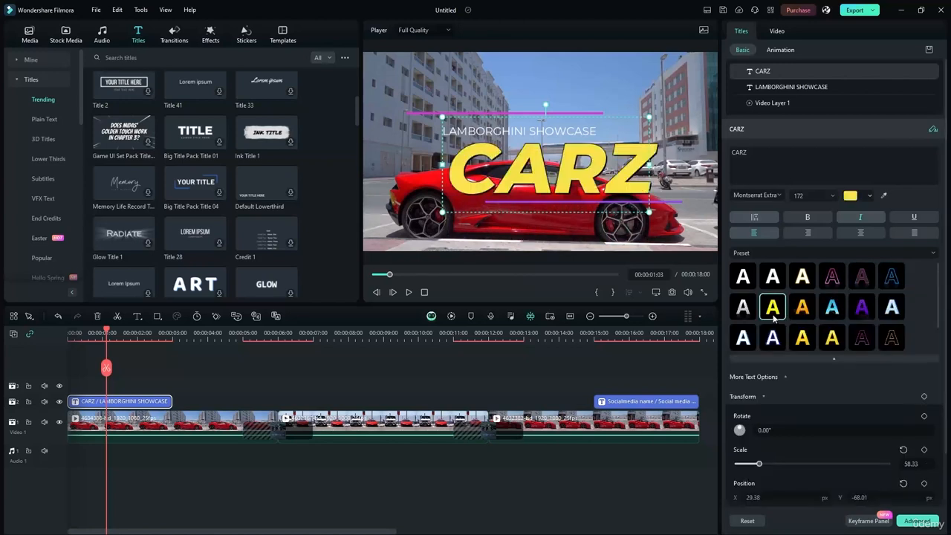
pyautogui.moveTo(511, 163); pyautogui.dragTo(514, 185)
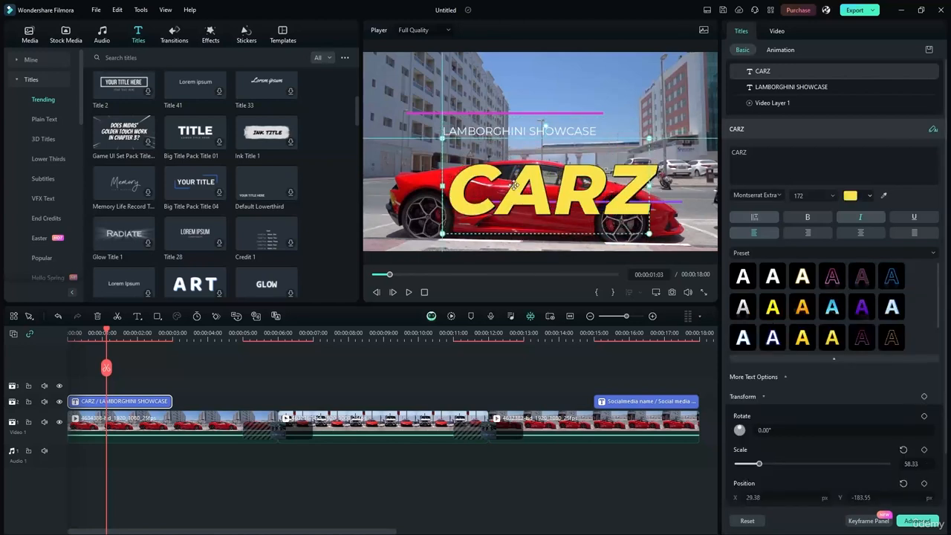
# Step: Give LAMBORGHINI SHOWCASE a pink-purple gradient style preset
pyautogui.click(520, 131)
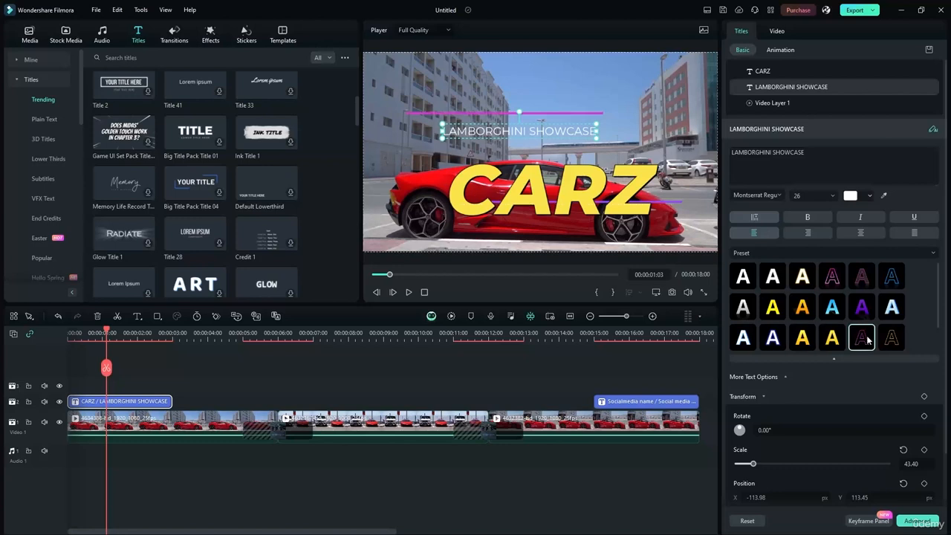
pyautogui.click(835, 339)
pyautogui.click(891, 338)
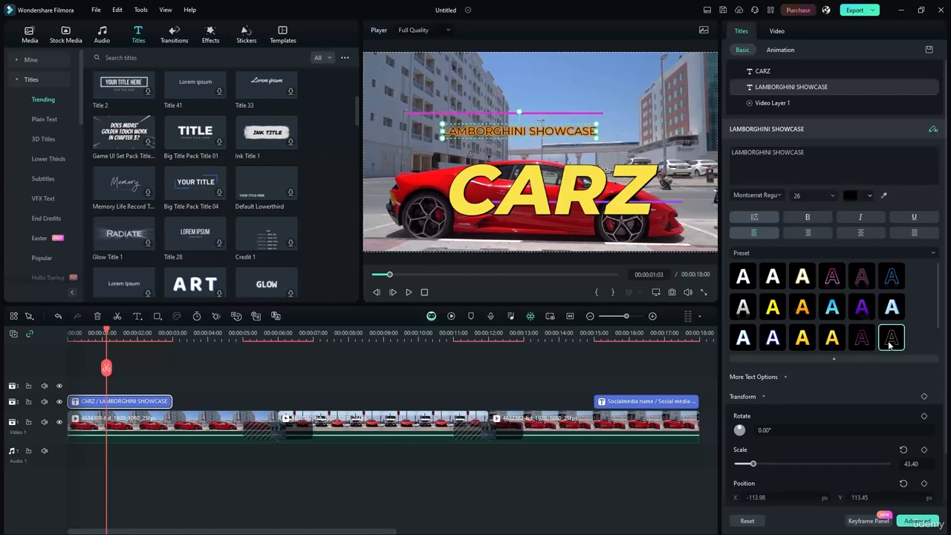
pyautogui.scroll(-1, 780, 338)
pyautogui.click(782, 343)
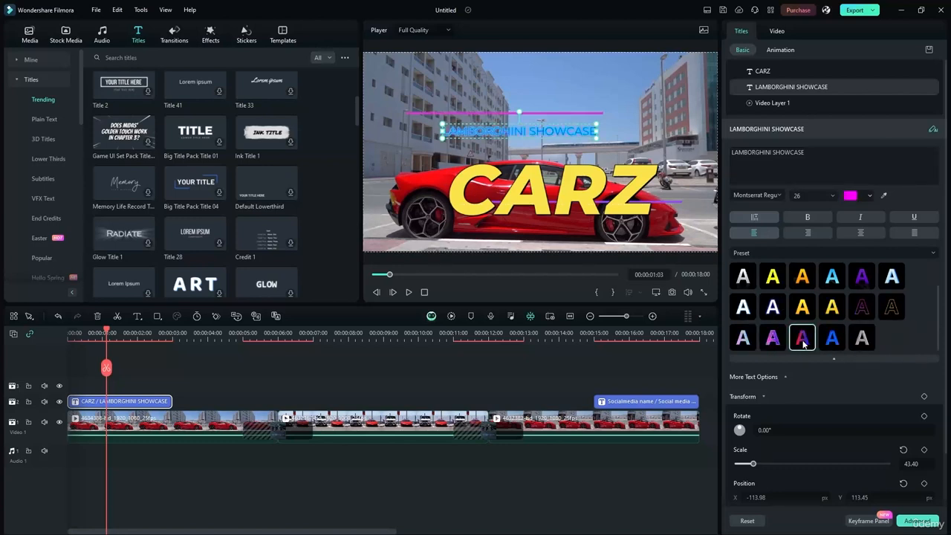
pyautogui.click(803, 342)
# Step: Move CARZ back up under the subtitle and play the opening title from the start
pyautogui.moveTo(532, 195); pyautogui.dragTo(532, 179)
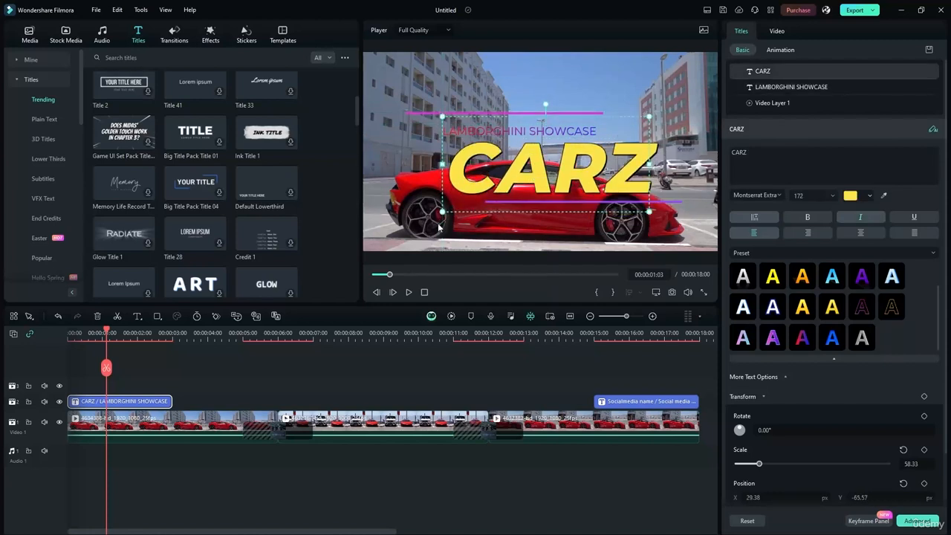
pyautogui.moveTo(108, 333); pyautogui.dragTo(52, 330)
pyautogui.click(409, 293)
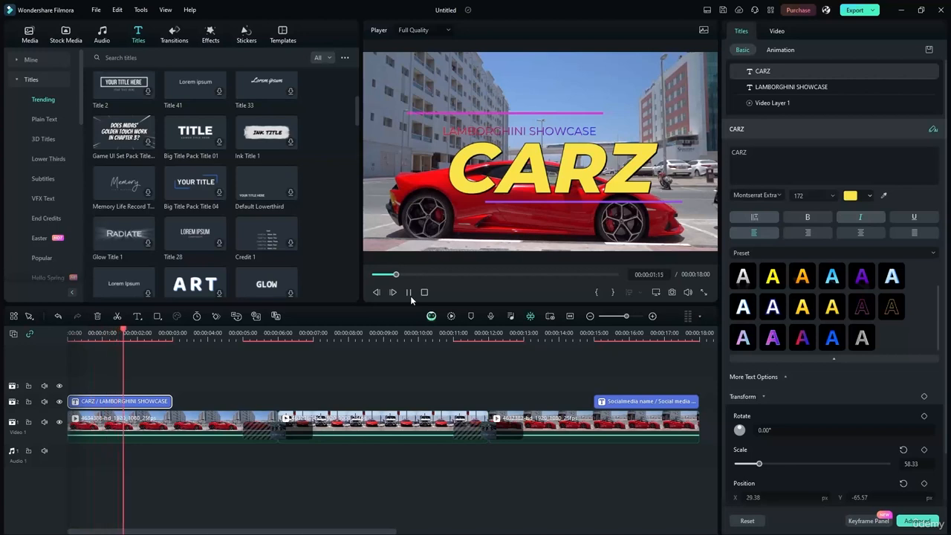
# Step: Stop playback and move the playhead to about 00:00:16:20 to show the social-media lower-third
pyautogui.click(409, 293)
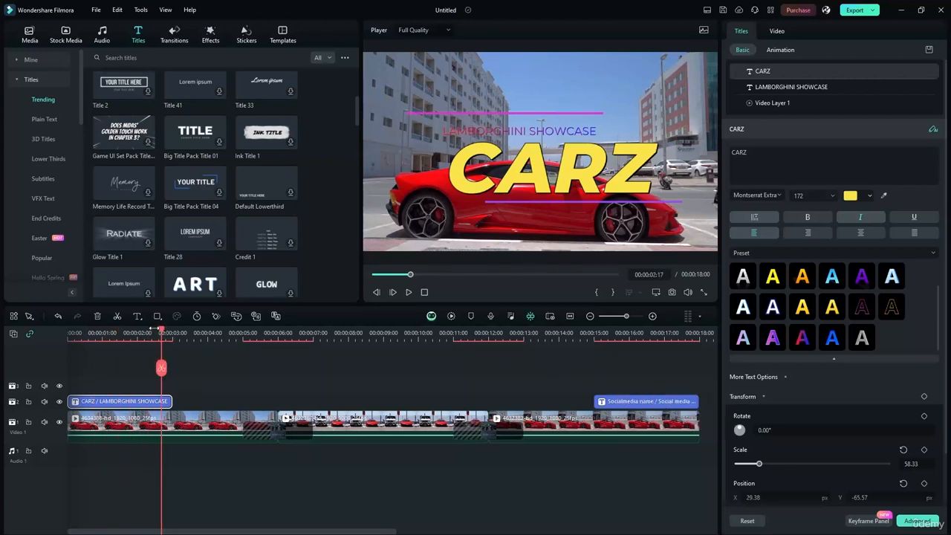
pyautogui.moveTo(161, 329); pyautogui.dragTo(657, 350)
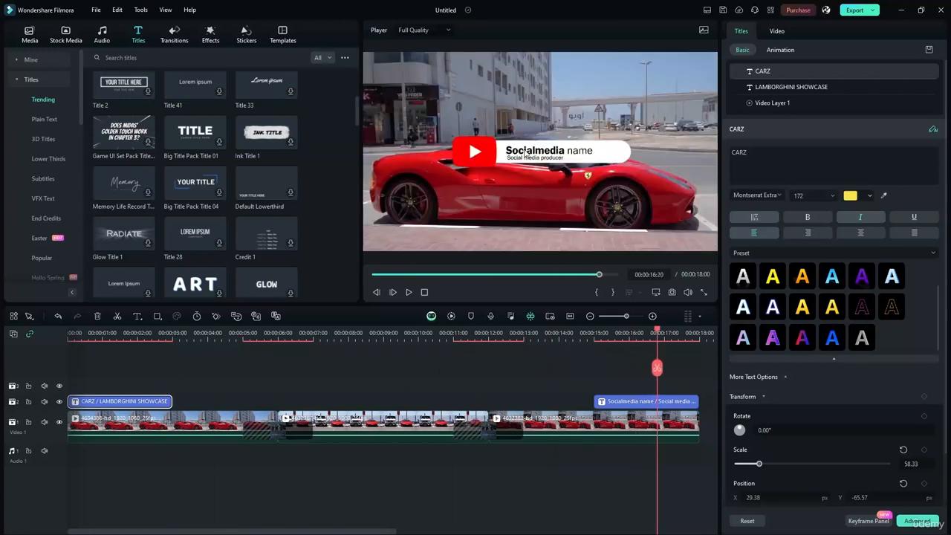
# Step: Change the lower-third heading text to CARZ
pyautogui.doubleClick(525, 153)
pyautogui.write('CARZ')
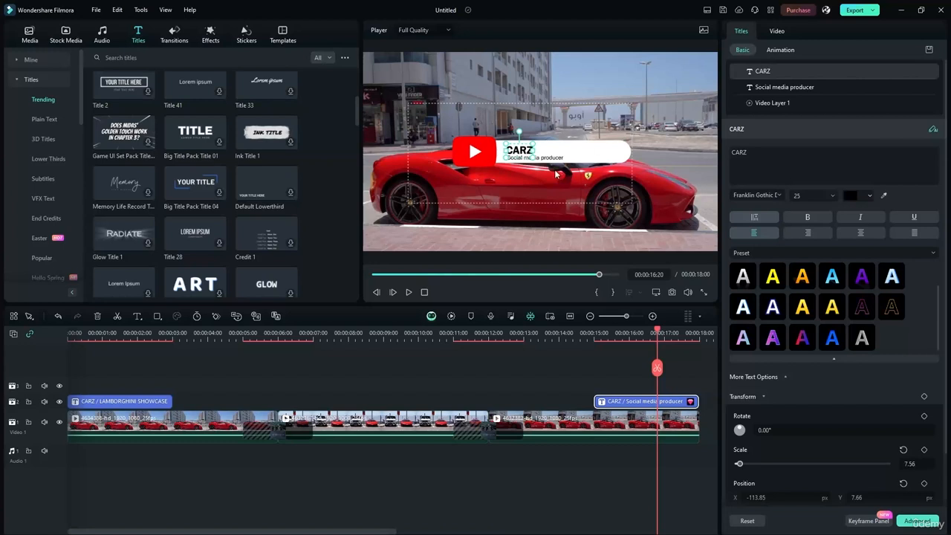
pyautogui.click(589, 132)
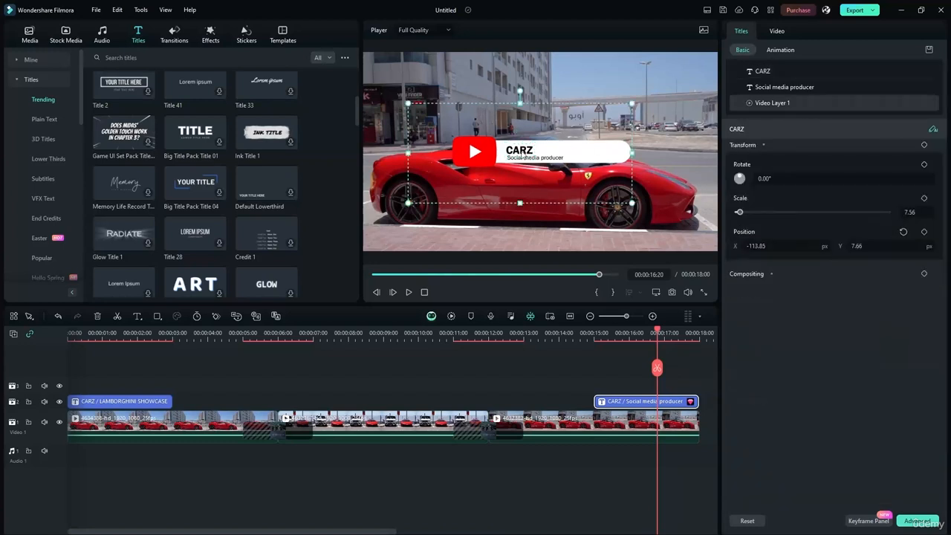
# Step: Replace the subtitle placeholder with the presenter's name and move CARZ onto the white bar
pyautogui.click(527, 159)
pyautogui.doubleClick(526, 160)
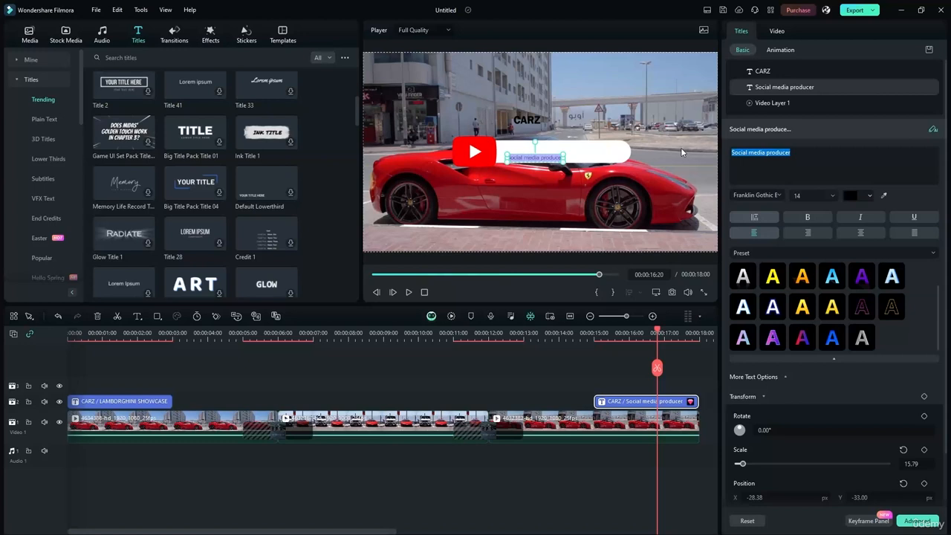
pyautogui.write('AL')
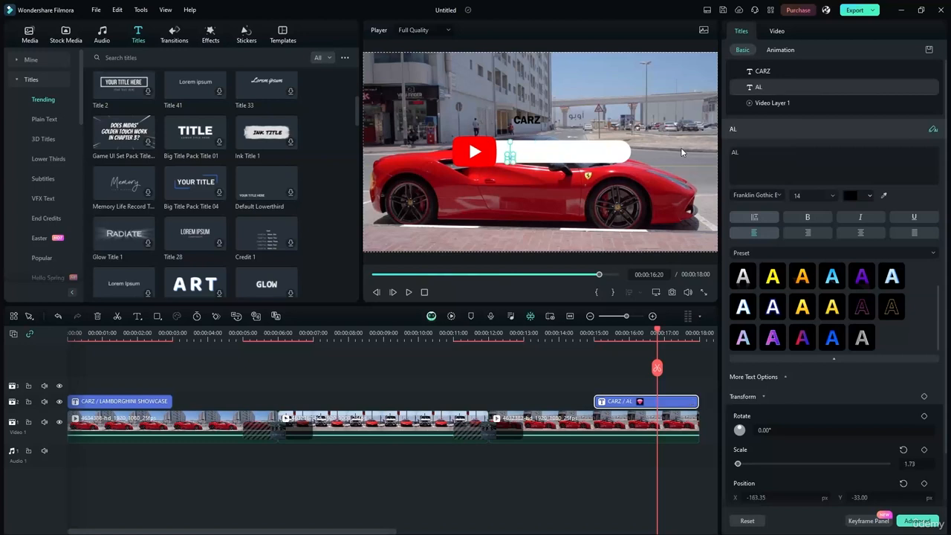
pyautogui.write('FRED')
pyautogui.press('BackSpace')
pyautogui.write('FRED')
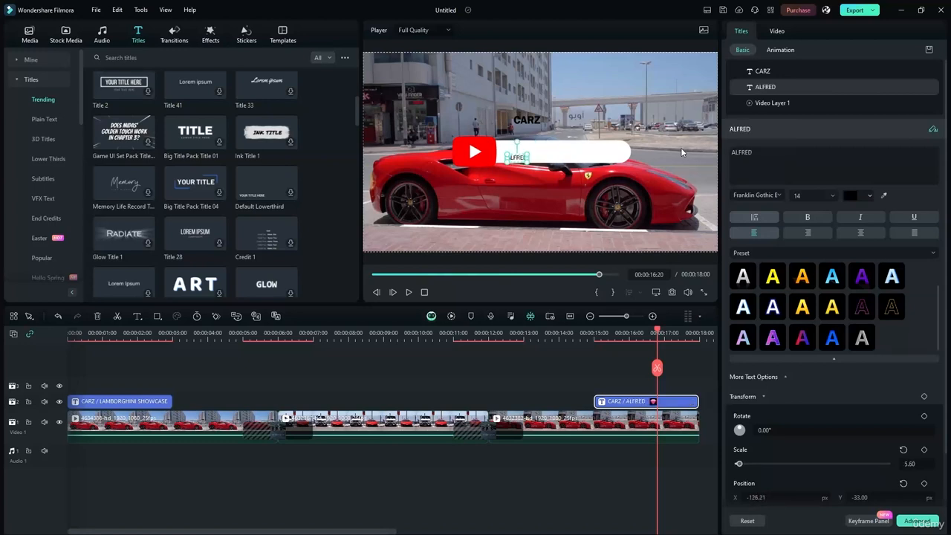
pyautogui.write(' GONZALEZ')
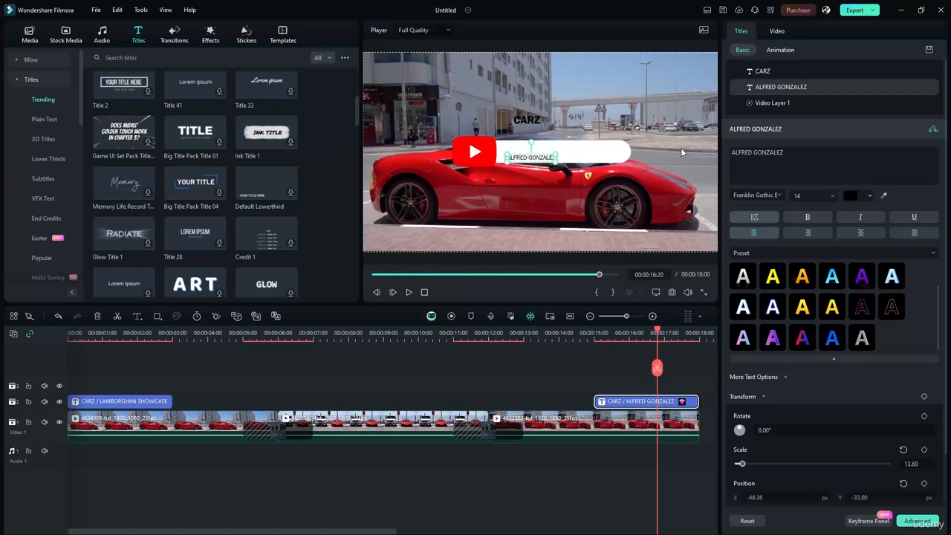
pyautogui.click(467, 192)
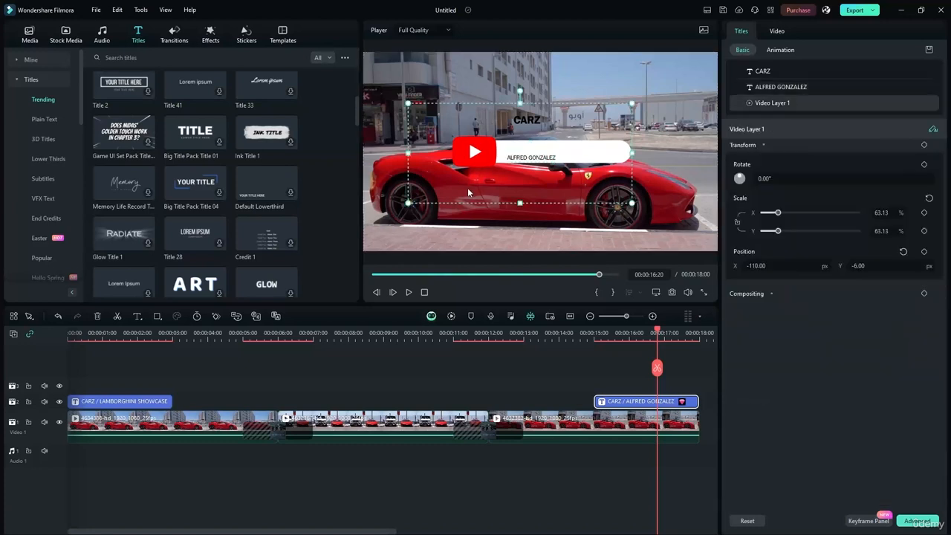
pyautogui.moveTo(528, 107); pyautogui.dragTo(532, 147)
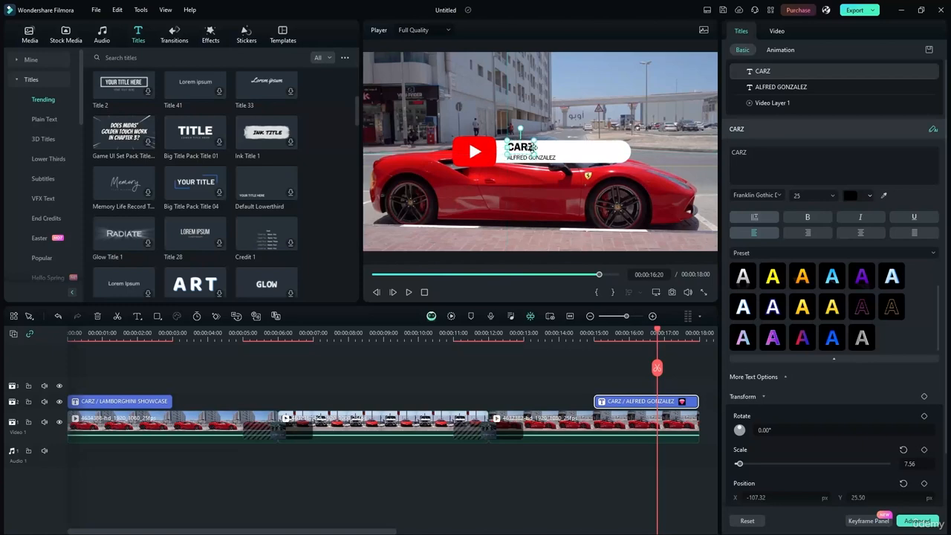
pyautogui.scroll(3, 522, 161)
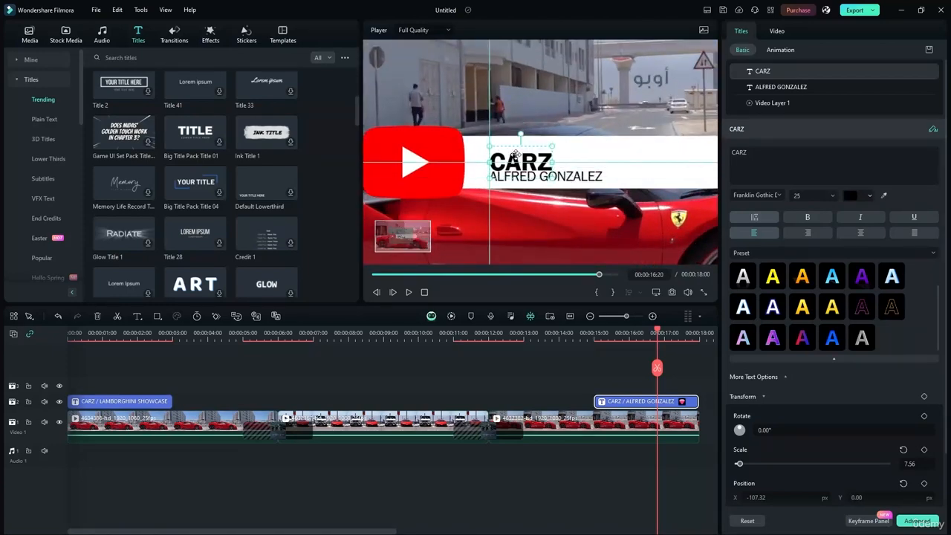
# Step: Move the name line up beneath CARZ, then select both text layers together to move as one
pyautogui.moveTo(515, 151); pyautogui.dragTo(541, 94)
pyautogui.hotkey('ctrl', 'z')
pyautogui.hotkey('ctrl', 'z')
pyautogui.moveTo(529, 176); pyautogui.dragTo(512, 155)
pyautogui.keyDown('shift'); pyautogui.click(537, 99); pyautogui.keyUp('shift')
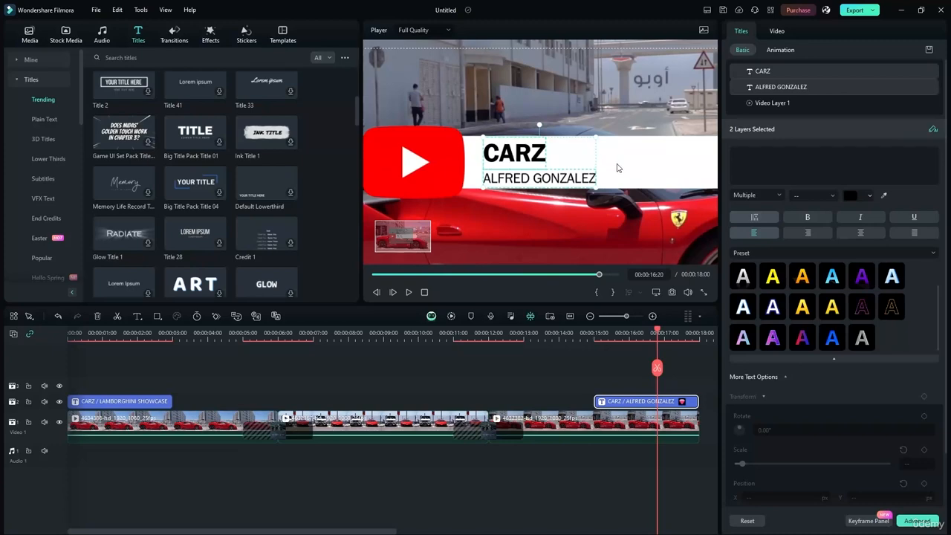
pyautogui.scroll(-5, 493, 217)
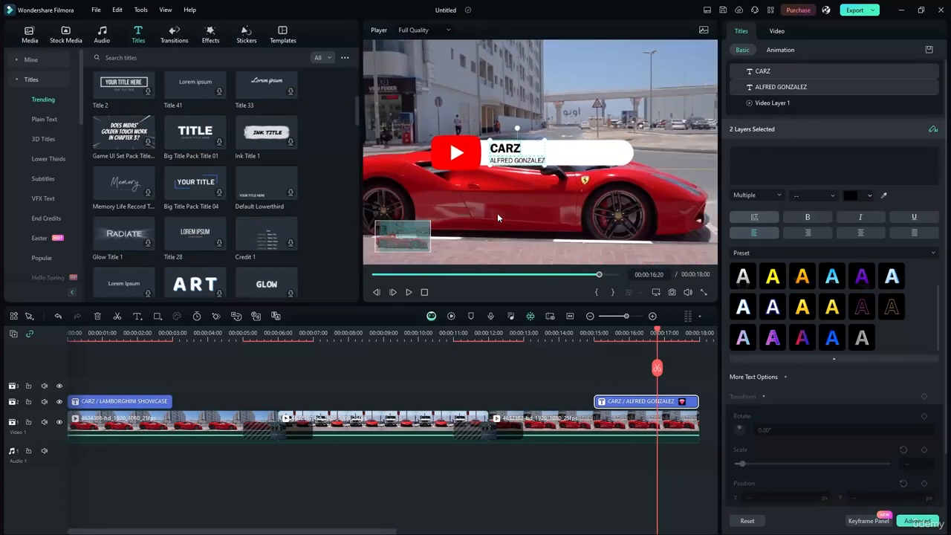
pyautogui.scroll(-2, 391, 185)
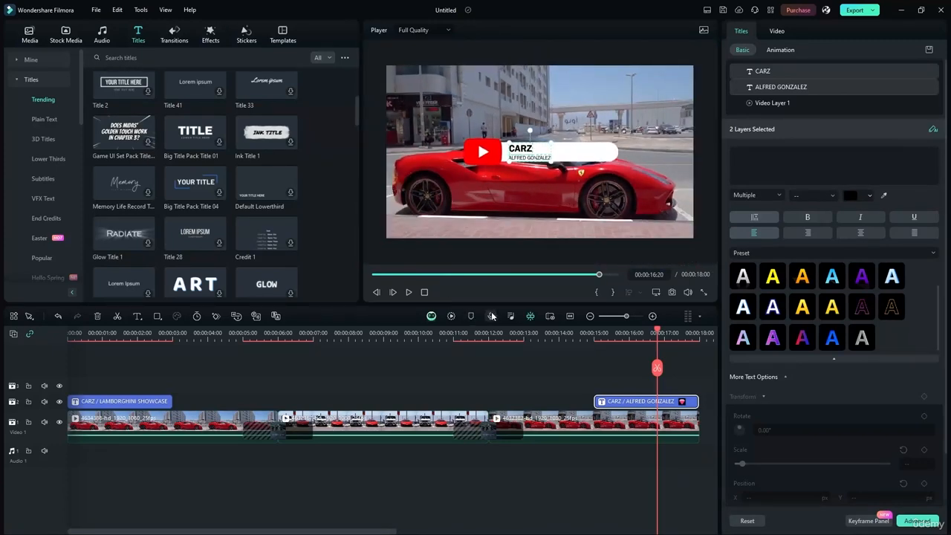
pyautogui.moveTo(658, 332); pyautogui.dragTo(583, 333)
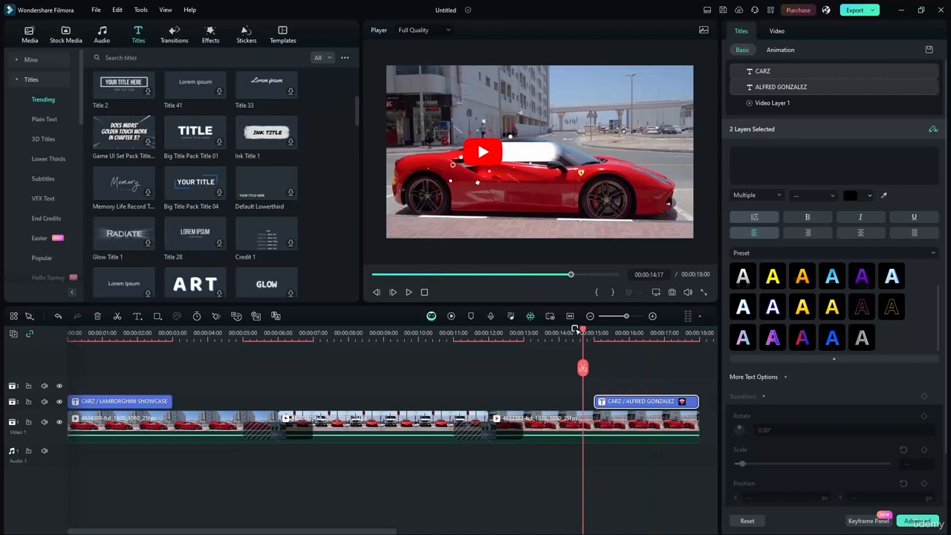
pyautogui.click(408, 292)
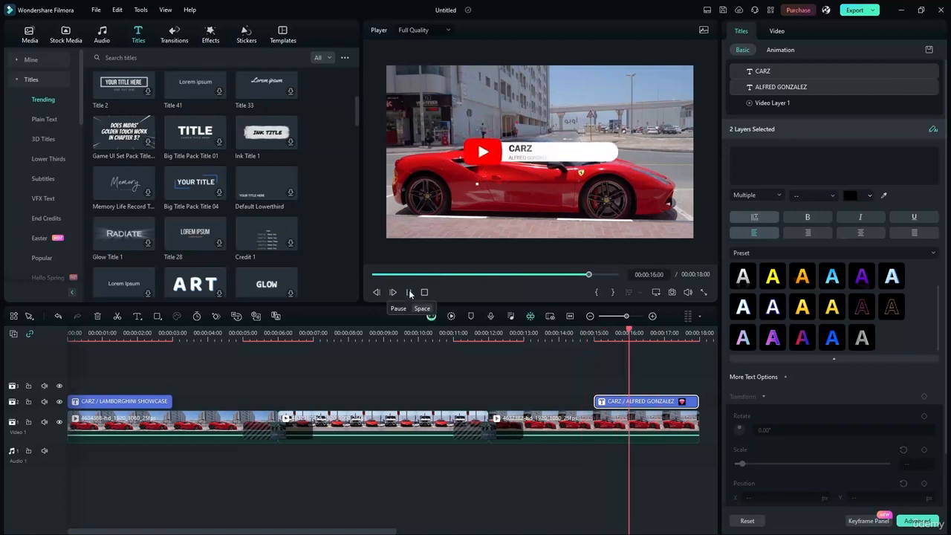
pyautogui.click(409, 292)
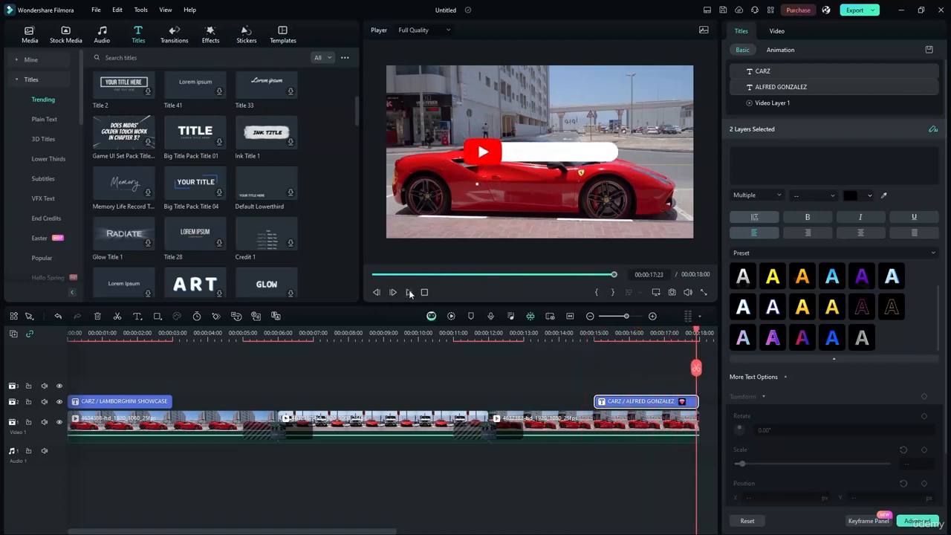
pyautogui.moveTo(696, 332); pyautogui.dragTo(637, 324)
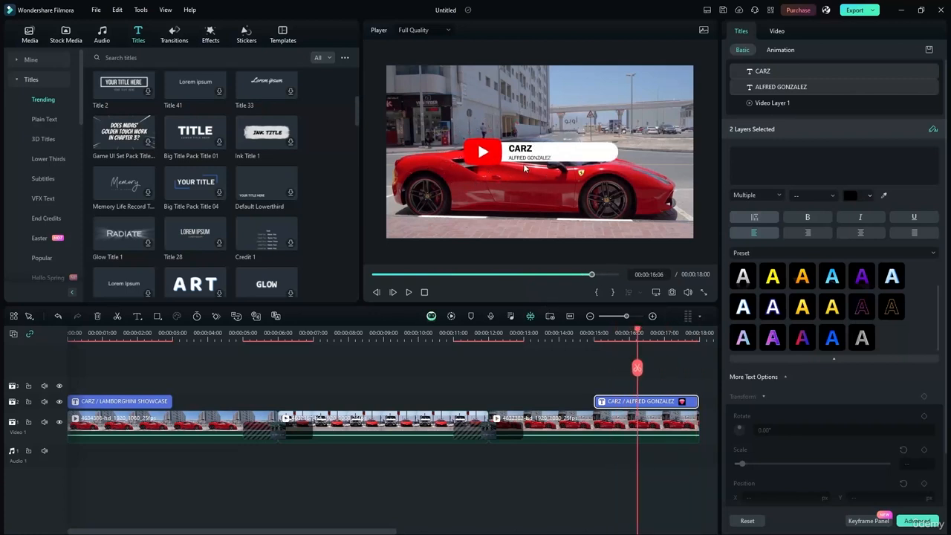
pyautogui.click(548, 187)
pyautogui.scroll(5, 530, 156)
# Step: Nudge CARZ onto the alignment guide and place the name line beside it on the same row
pyautogui.click(511, 146)
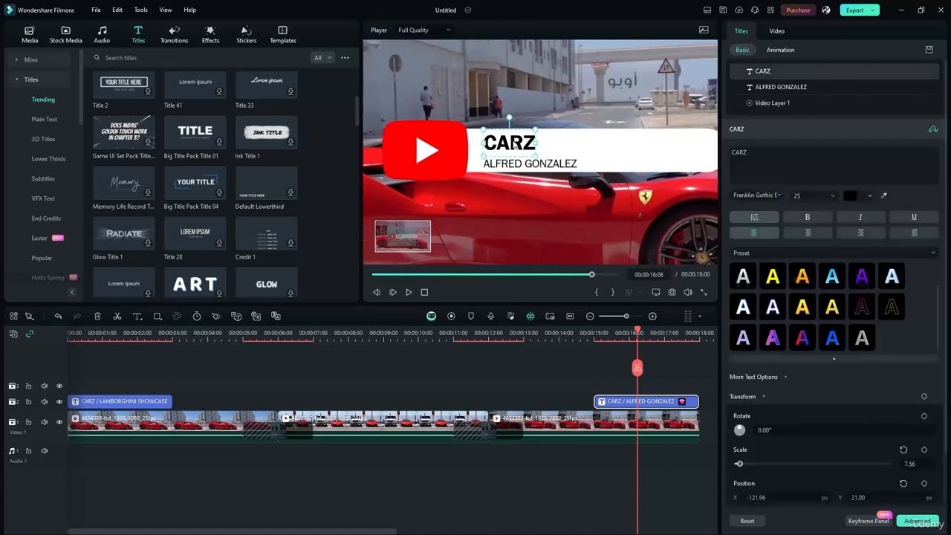
pyautogui.moveTo(511, 146); pyautogui.dragTo(625, 151)
pyautogui.click(556, 163)
pyautogui.click(555, 112)
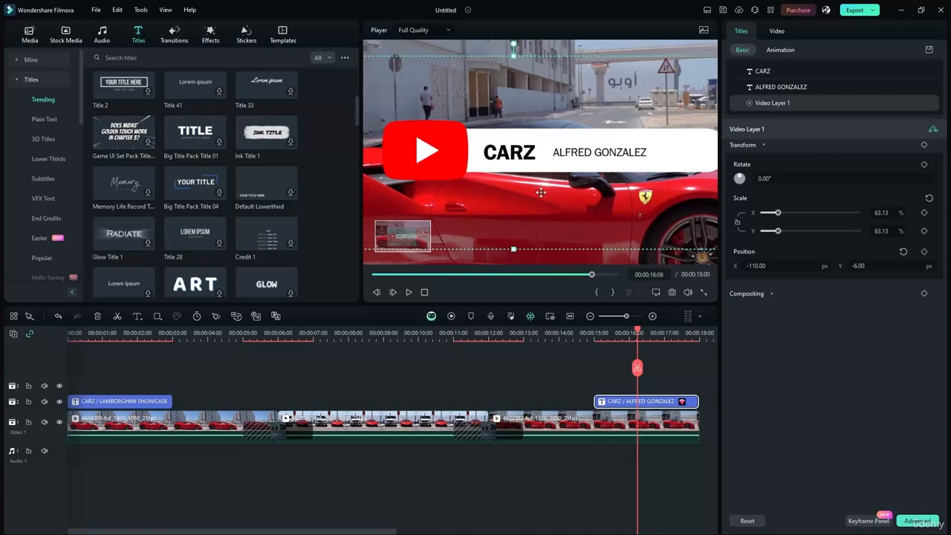
pyautogui.click(459, 257)
pyautogui.scroll(-5, 456, 223)
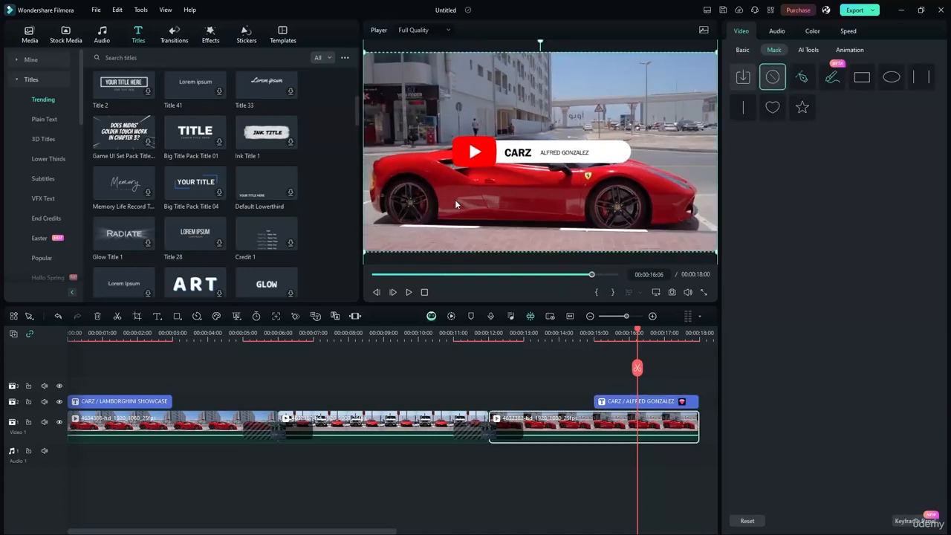
pyautogui.click(591, 333)
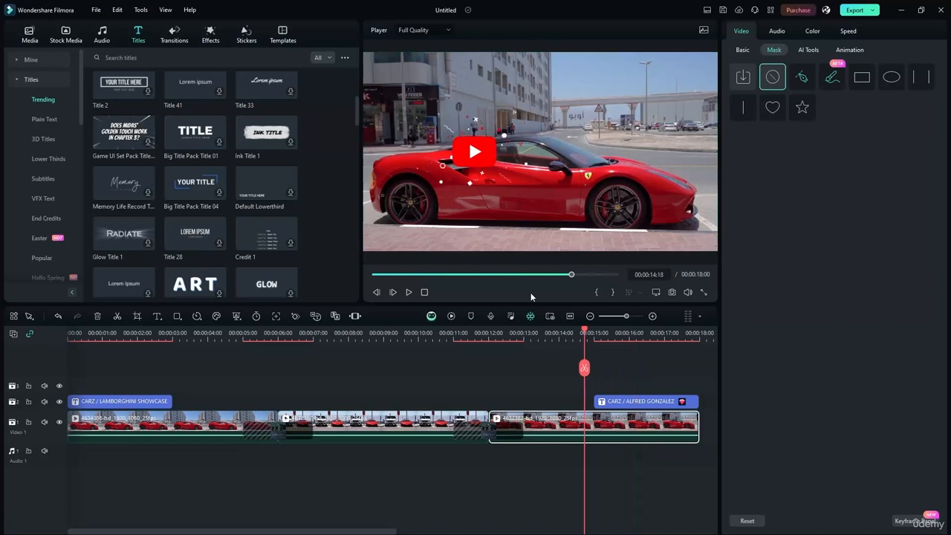
pyautogui.click(409, 292)
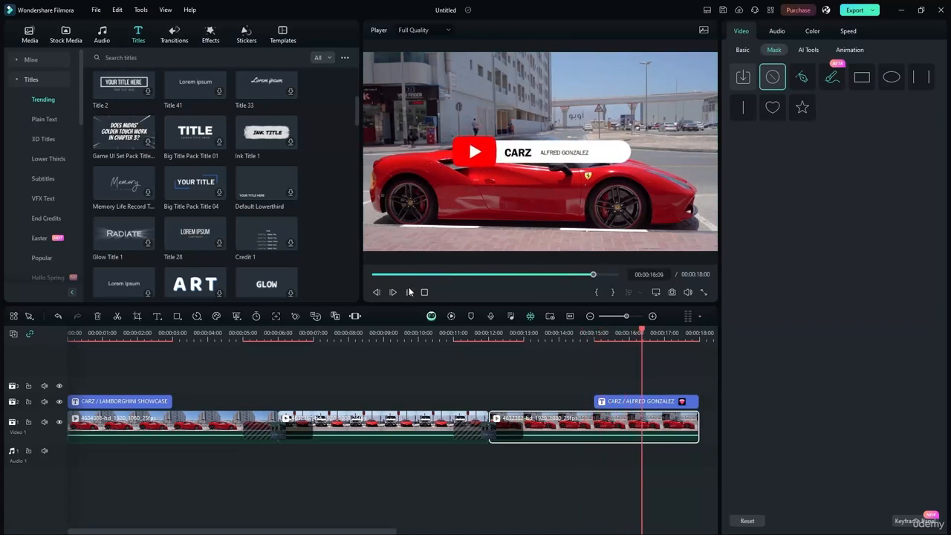
pyautogui.click(409, 292)
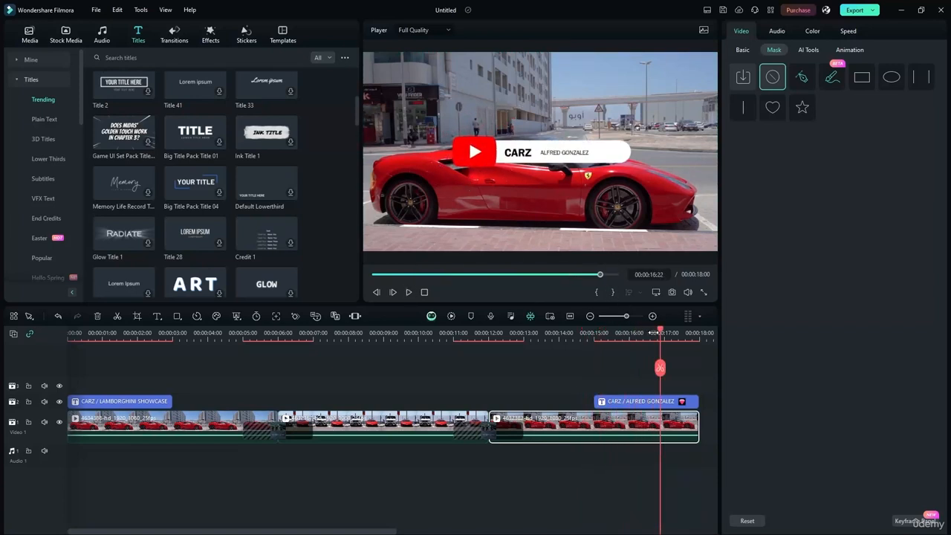
pyautogui.moveTo(660, 335); pyautogui.dragTo(68, 336)
pyautogui.click(409, 292)
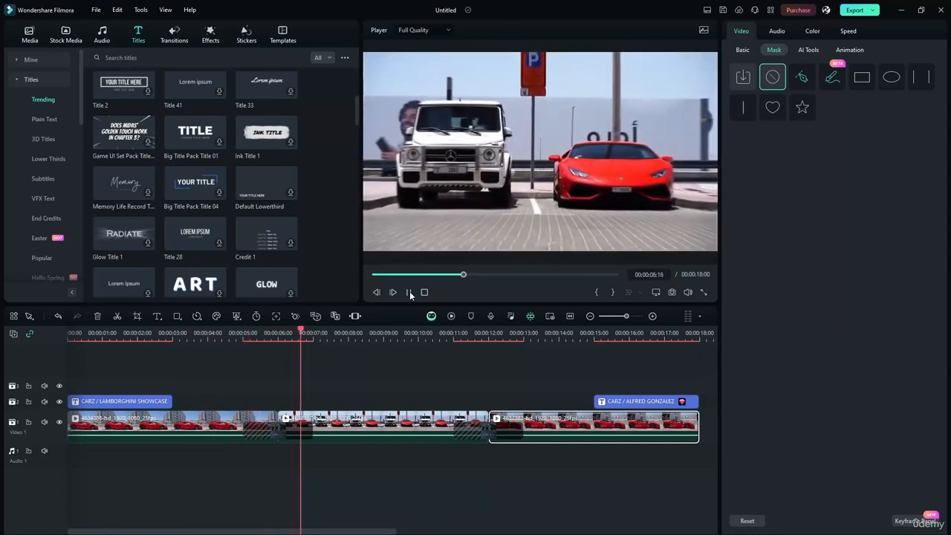
pyautogui.click(410, 292)
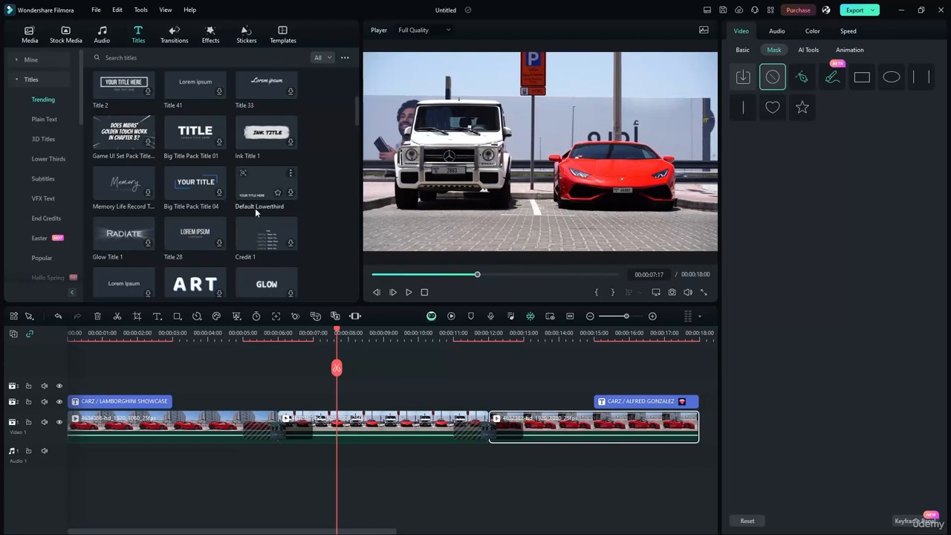
pyautogui.moveTo(357, 123); pyautogui.dragTo(361, 139)
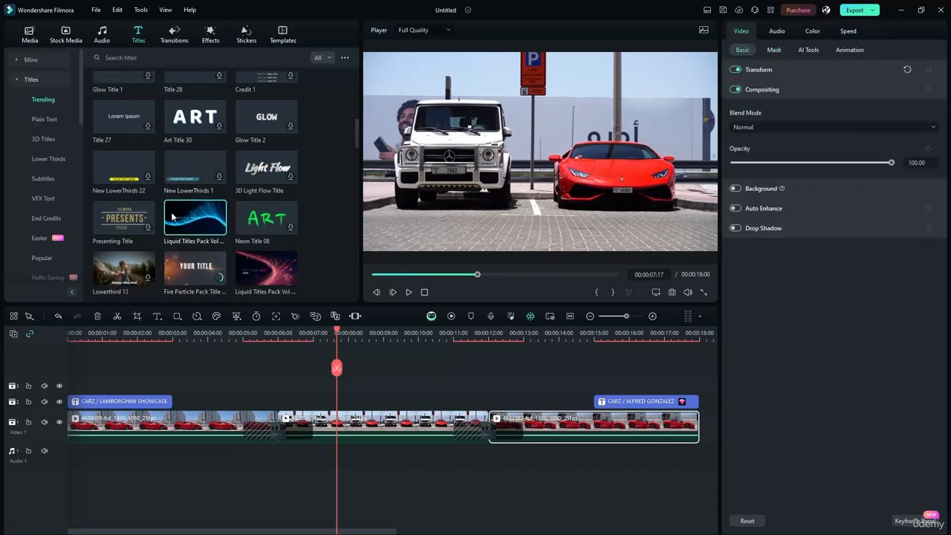
# Step: Add the Liquid Titles Pack template to track 2, extend it to about 12:21, and preview it
pyautogui.moveTo(175, 217); pyautogui.dragTo(282, 405)
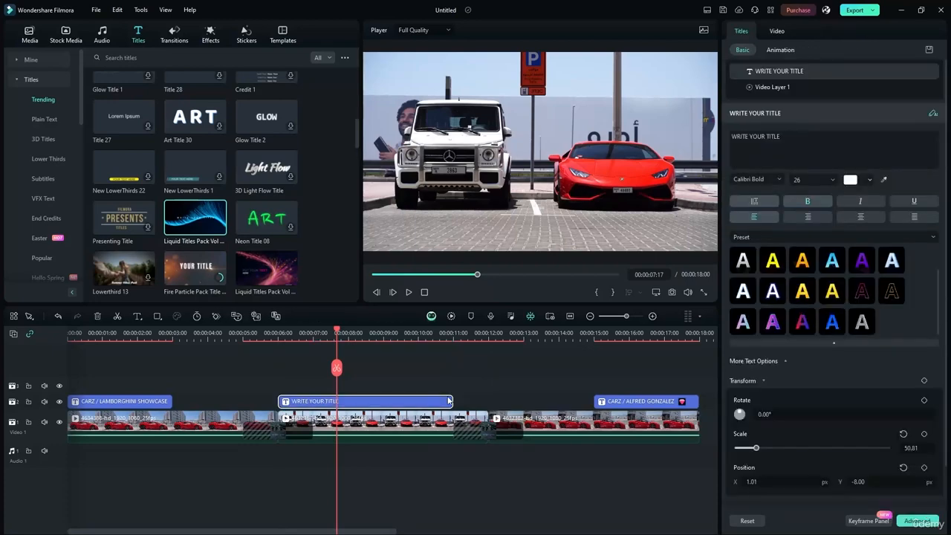
pyautogui.moveTo(452, 401); pyautogui.dragTo(487, 400)
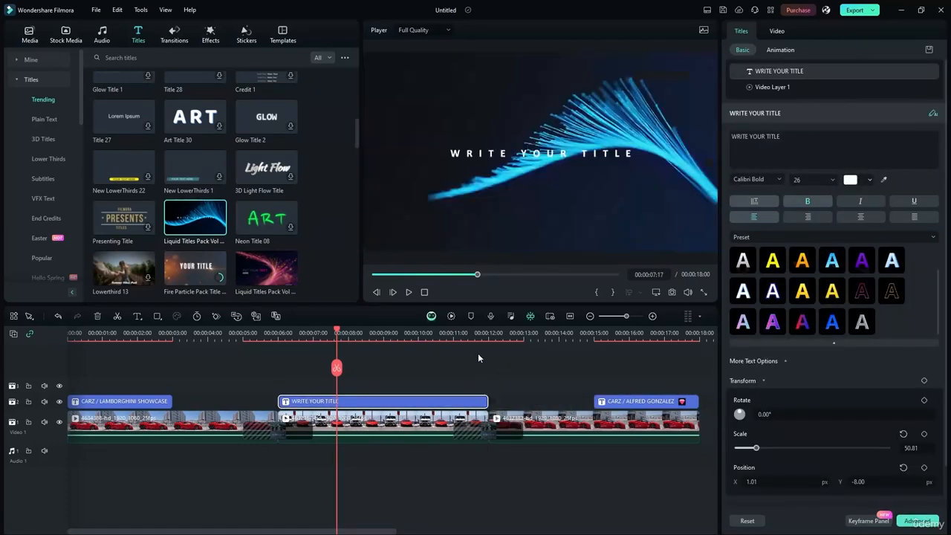
pyautogui.moveTo(337, 332); pyautogui.dragTo(427, 332)
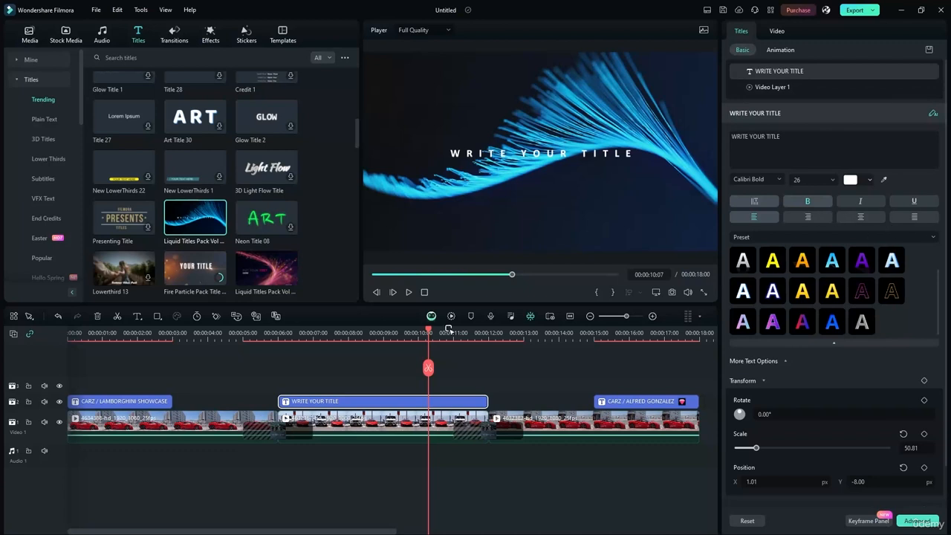
pyautogui.click(522, 379)
# Step: Select the WRITE YOUR TITLE clip and scroll its Titles properties down to Compositing
pyautogui.click(448, 403)
pyautogui.rightClick(380, 402)
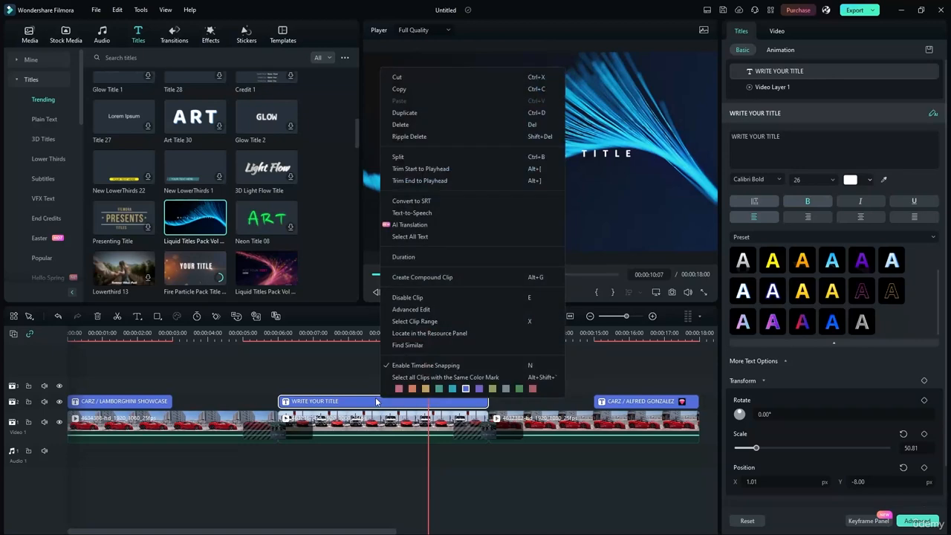
pyautogui.click(355, 368)
pyautogui.click(371, 402)
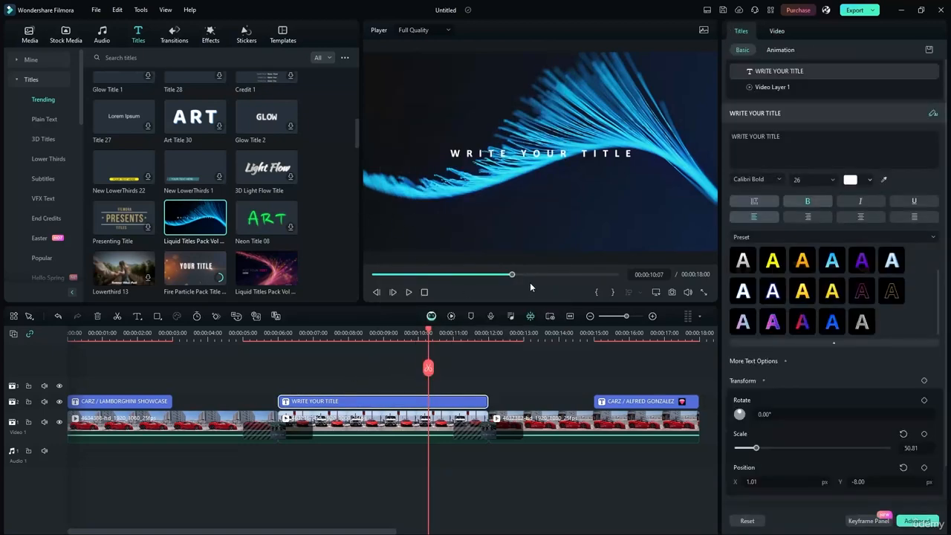
pyautogui.scroll(-1, 879, 408)
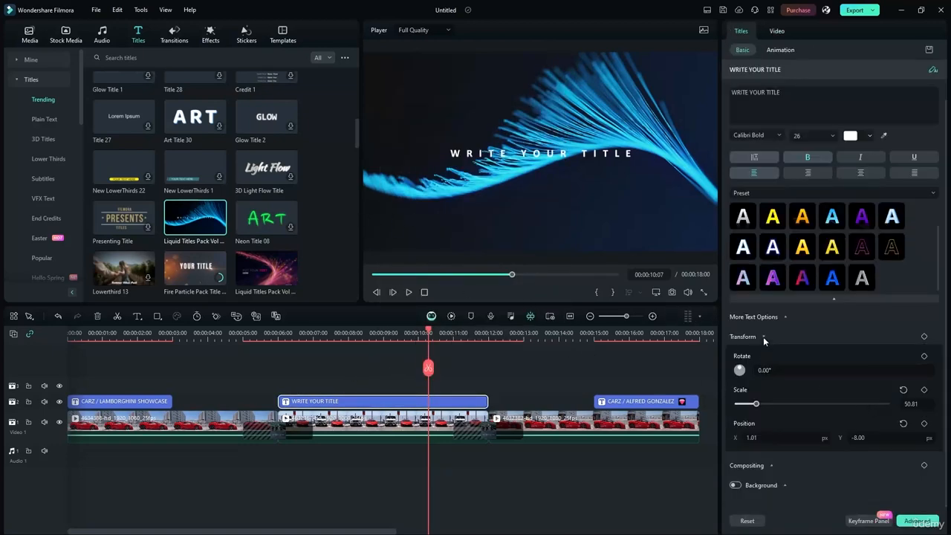
# Step: Try Soft Light blending on the title text, then set it back to Normal
pyautogui.click(745, 467)
pyautogui.scroll(-2, 762, 460)
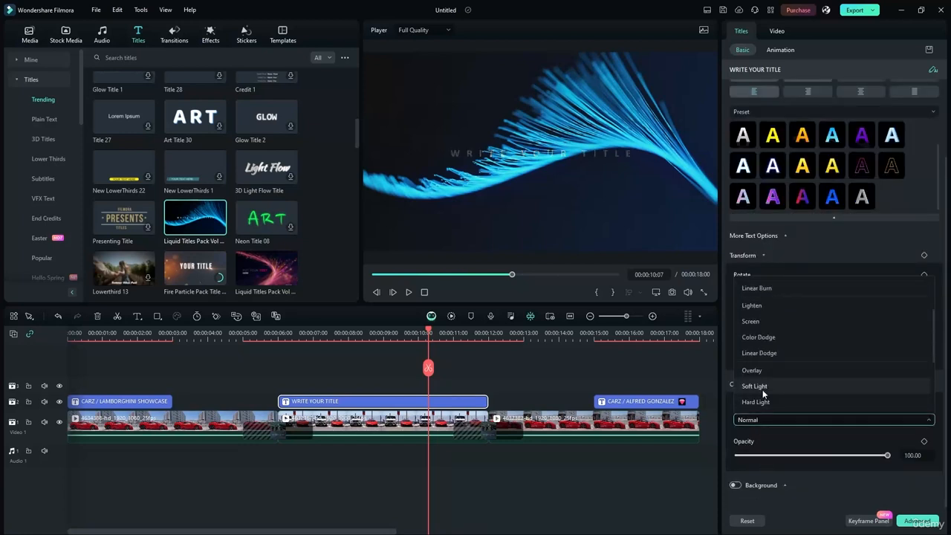
pyautogui.click(760, 387)
pyautogui.click(758, 419)
pyautogui.scroll(5, 765, 290)
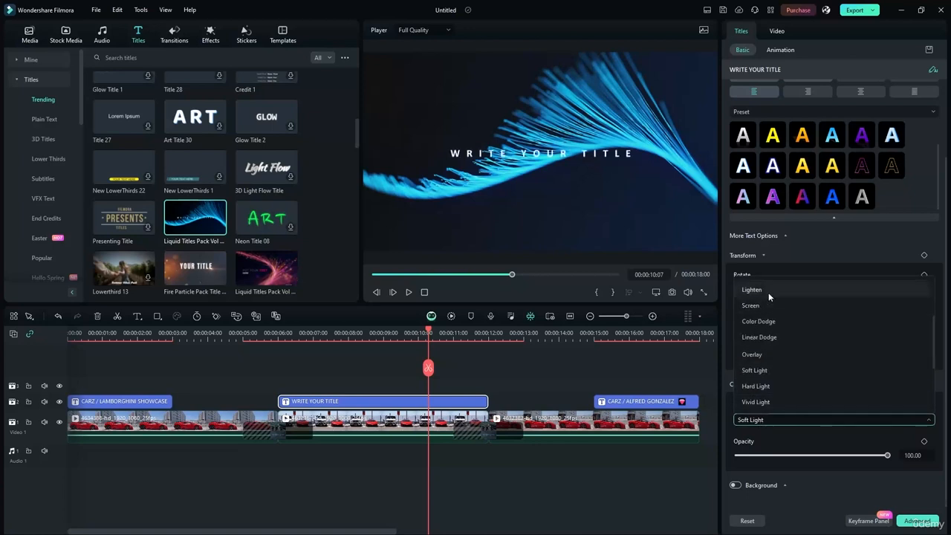
pyautogui.click(755, 289)
# Step: Turn the text background box on and off, then select Video Layer 1 at position 0, 0
pyautogui.click(735, 486)
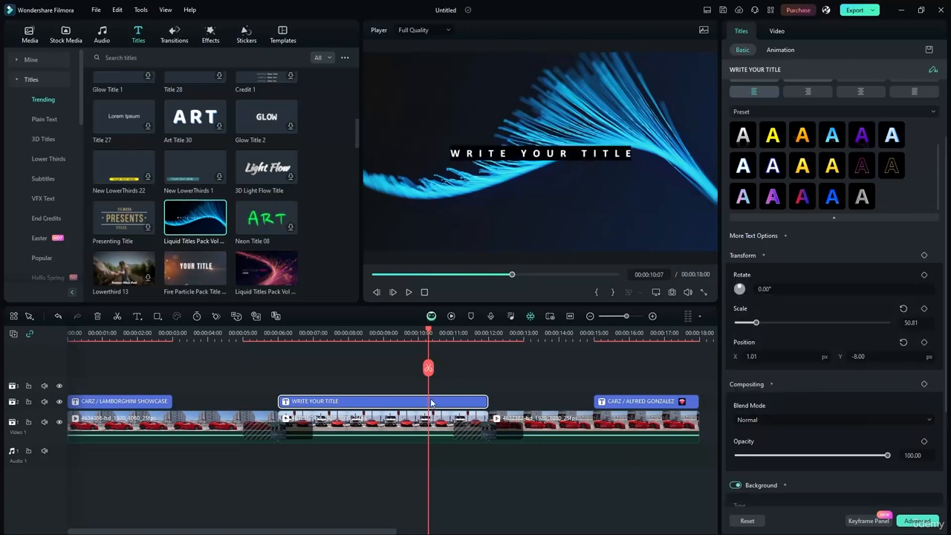
pyautogui.scroll(-3, 761, 418)
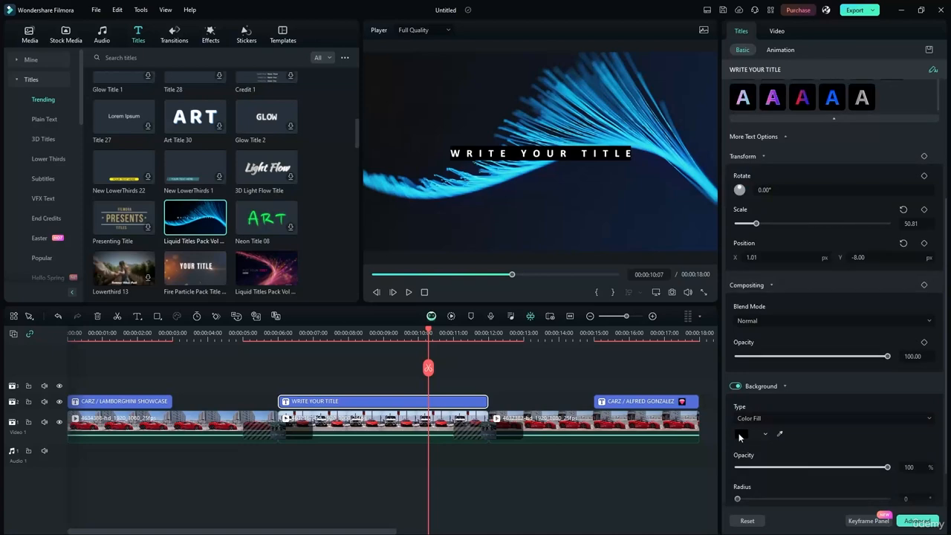
pyautogui.click(736, 387)
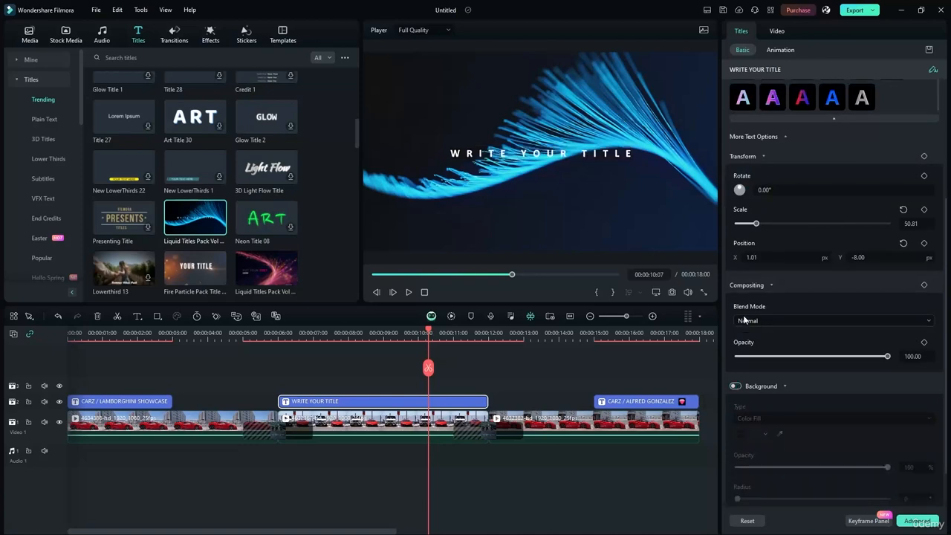
pyautogui.click(568, 241)
pyautogui.moveTo(466, 223); pyautogui.dragTo(503, 213)
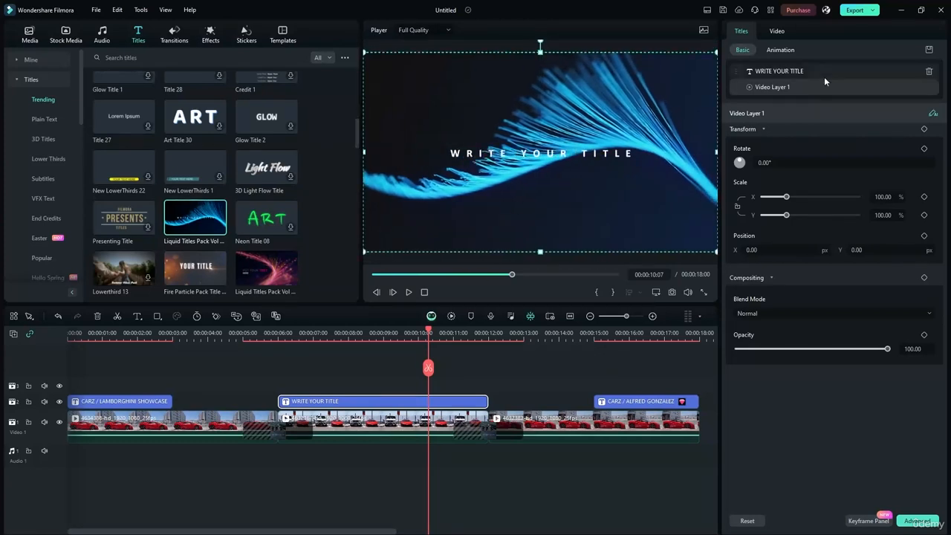
# Step: Set the title clip's Compositing blend mode to Color Dodge in the Video settings
pyautogui.click(776, 33)
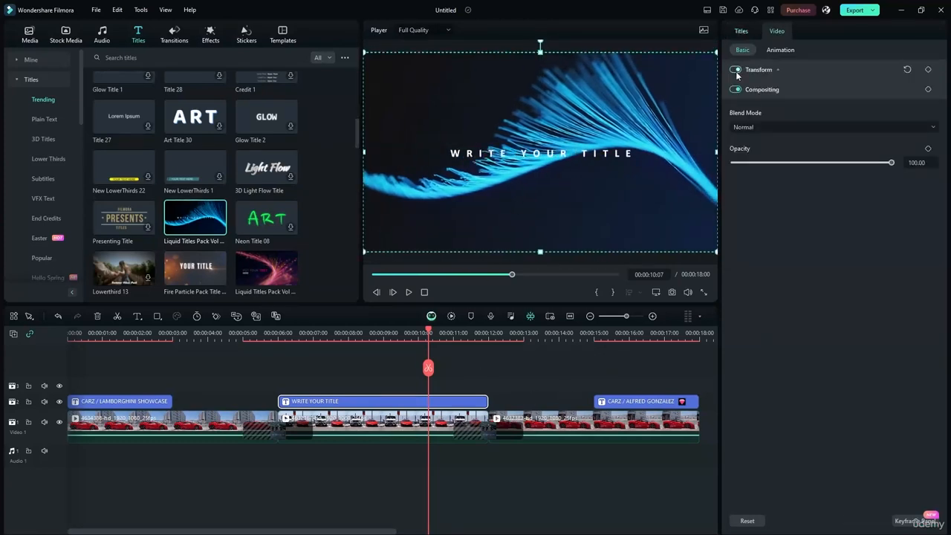
pyautogui.click(771, 90)
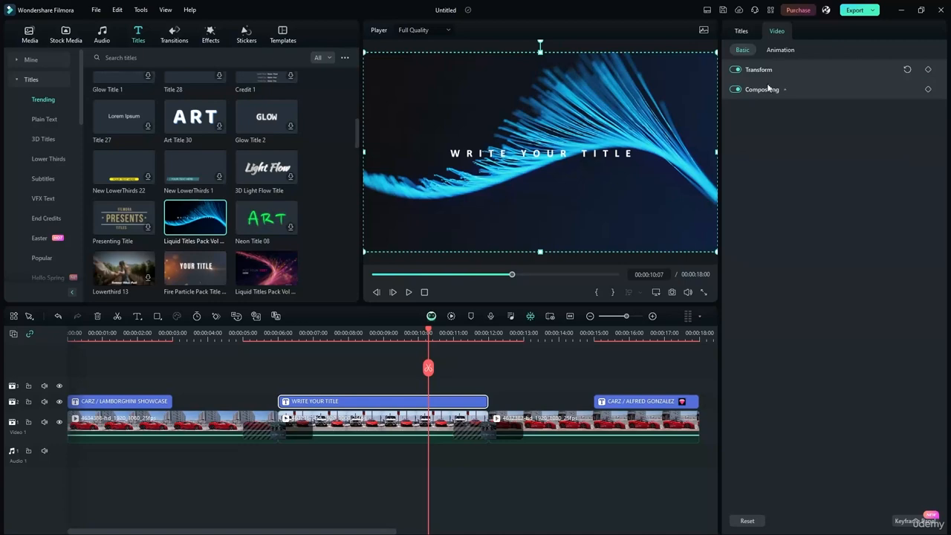
pyautogui.click(769, 88)
pyautogui.click(755, 126)
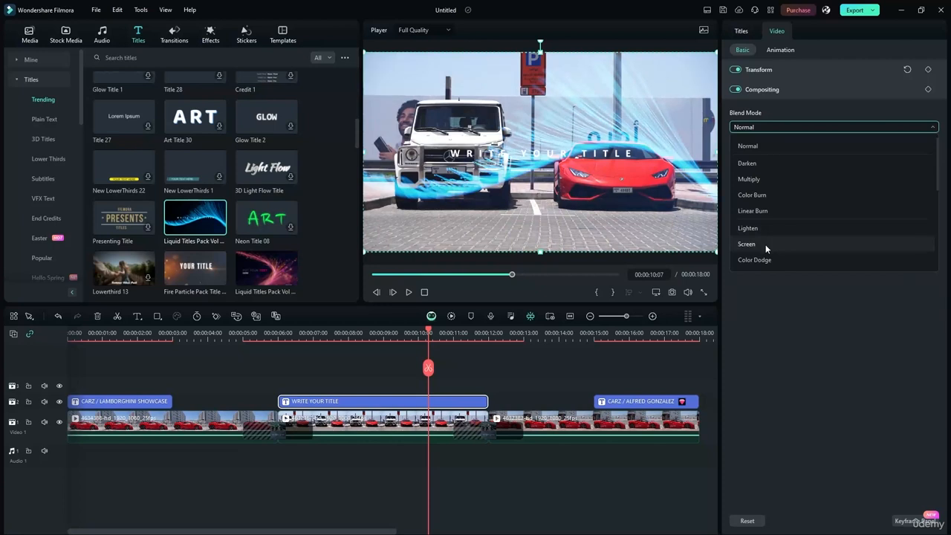
pyautogui.click(764, 261)
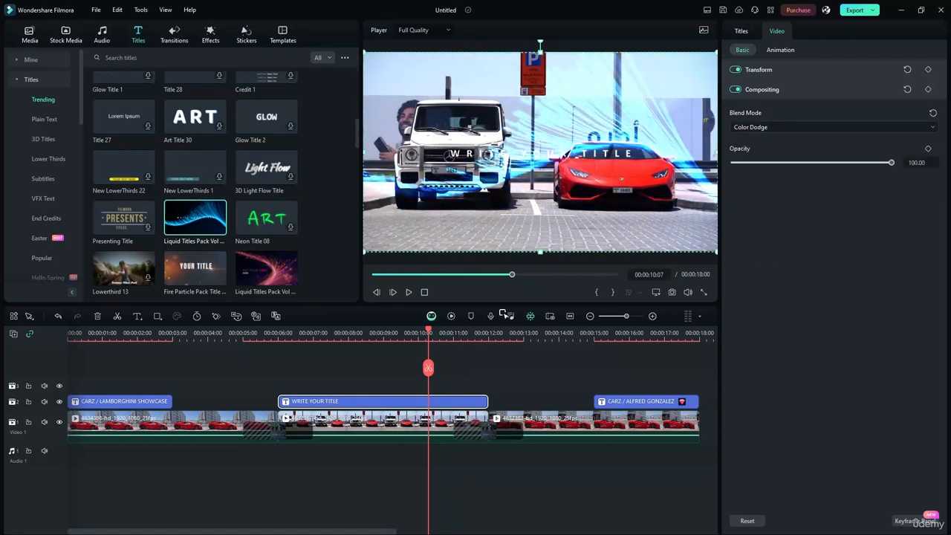
# Step: Play the blended title from the 6-second mark to review it
pyautogui.moveTo(429, 332); pyautogui.dragTo(278, 332)
pyautogui.click(408, 292)
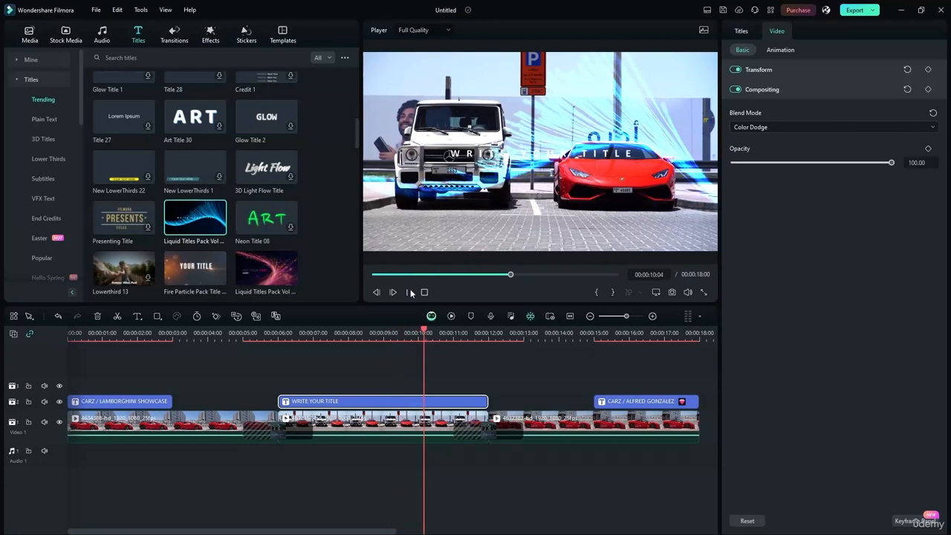
pyautogui.click(362, 402)
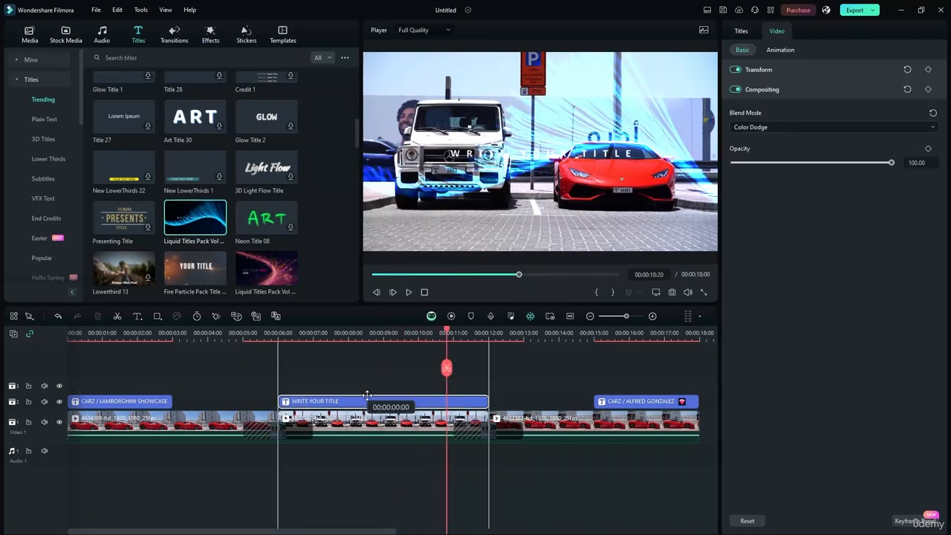
# Step: Delete the WRITE YOUR TITLE clip and preview the Liquid Titles and Fire Particle templates
pyautogui.press('Delete')
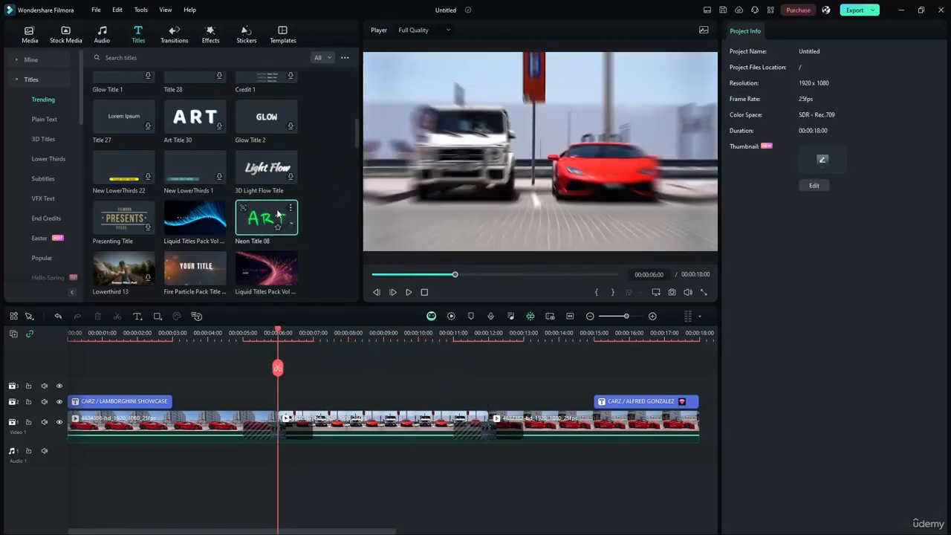
pyautogui.click(269, 271)
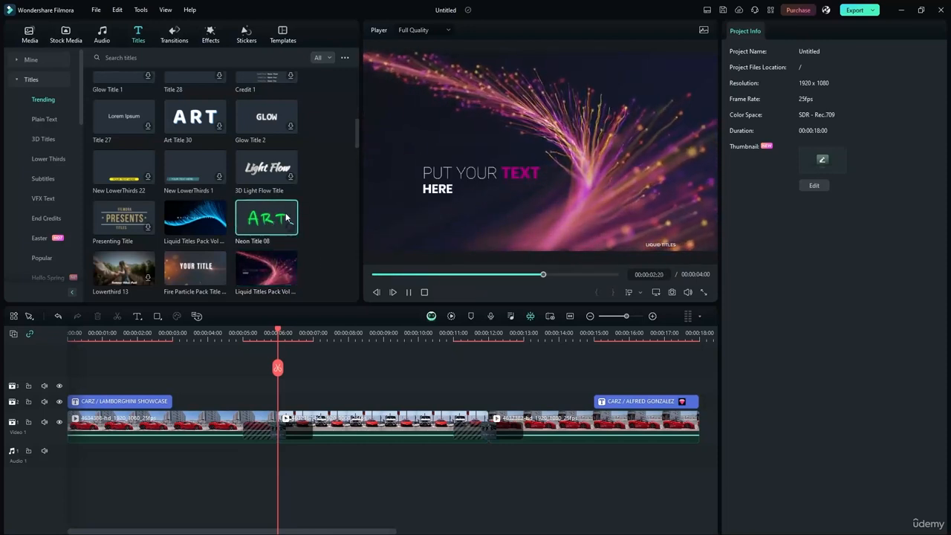
pyautogui.click(195, 291)
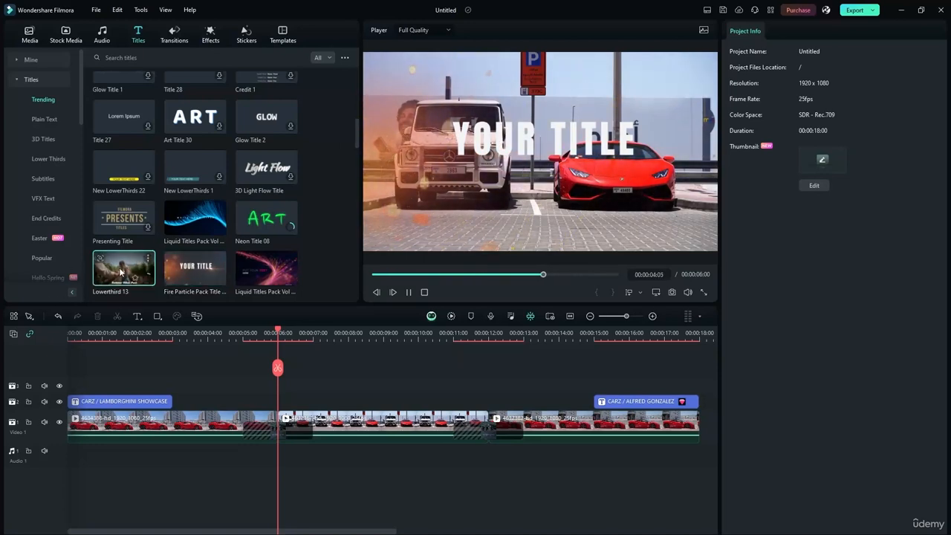
# Step: Browse the title categories and open the VFX Text templates
pyautogui.scroll(-1, 251, 145)
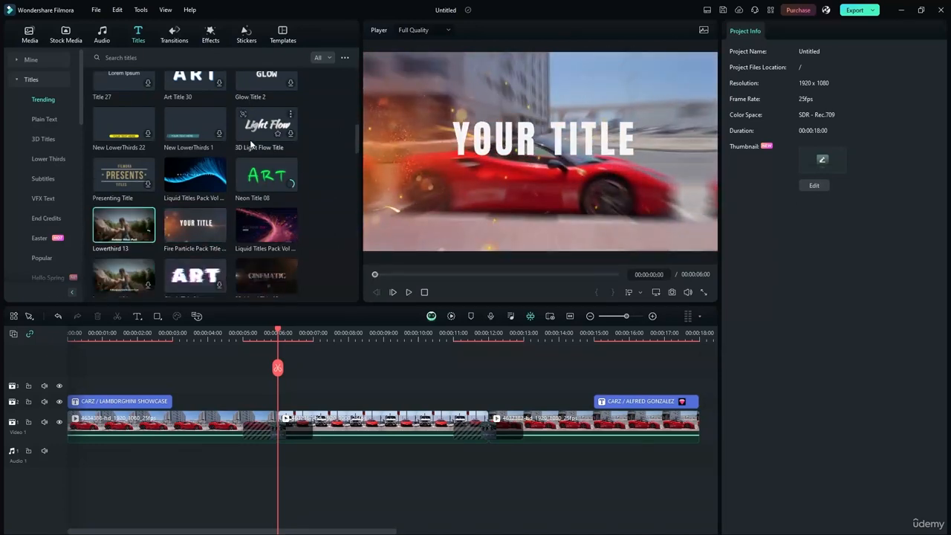
pyautogui.scroll(-3, 267, 155)
pyautogui.scroll(4, 251, 183)
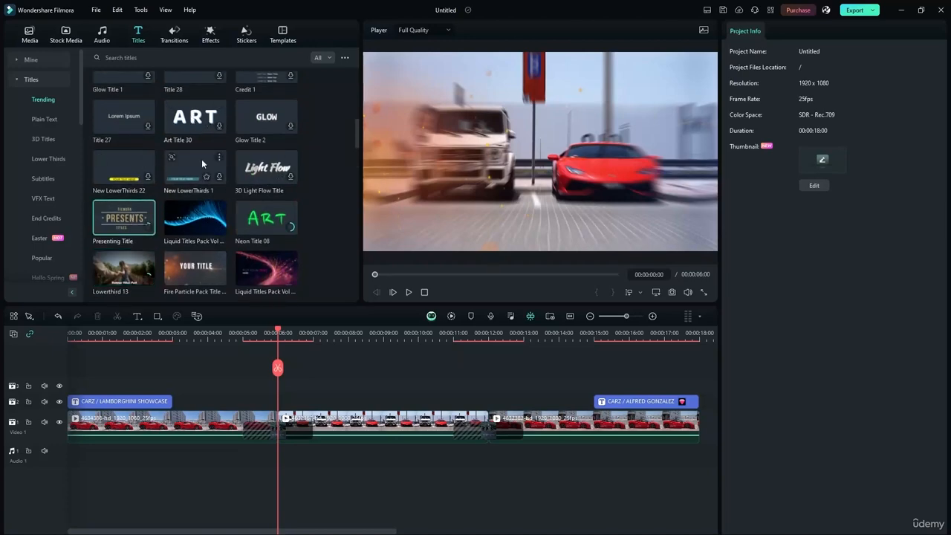
pyautogui.scroll(5, 201, 159)
pyautogui.scroll(-5, 202, 185)
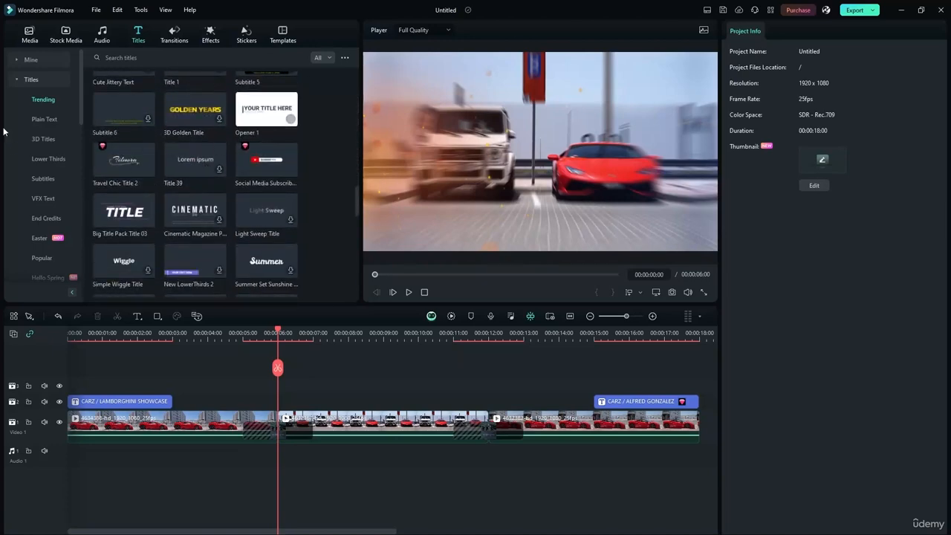
pyautogui.click(46, 196)
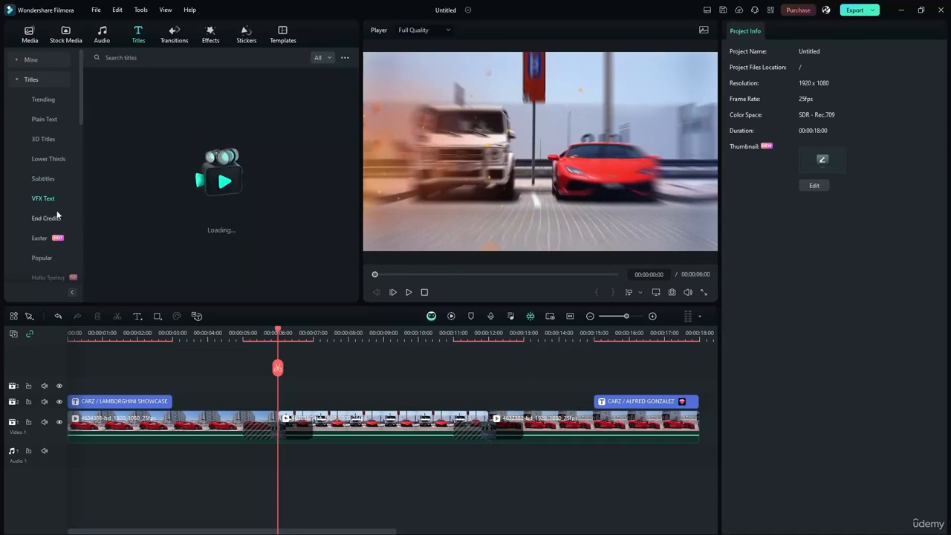
# Step: Open End Credits, download and preview the Credit 1 rolling credits, then pause
pyautogui.click(49, 219)
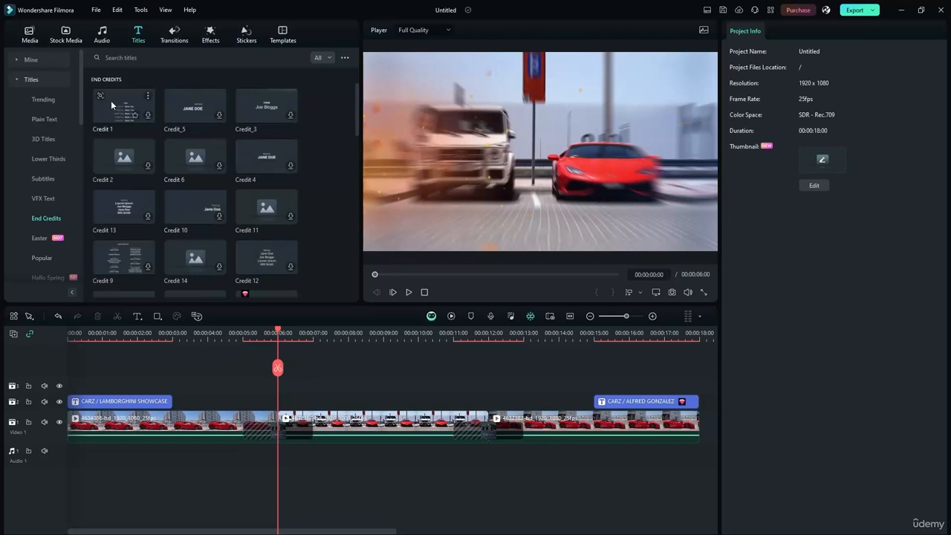
pyautogui.click(124, 113)
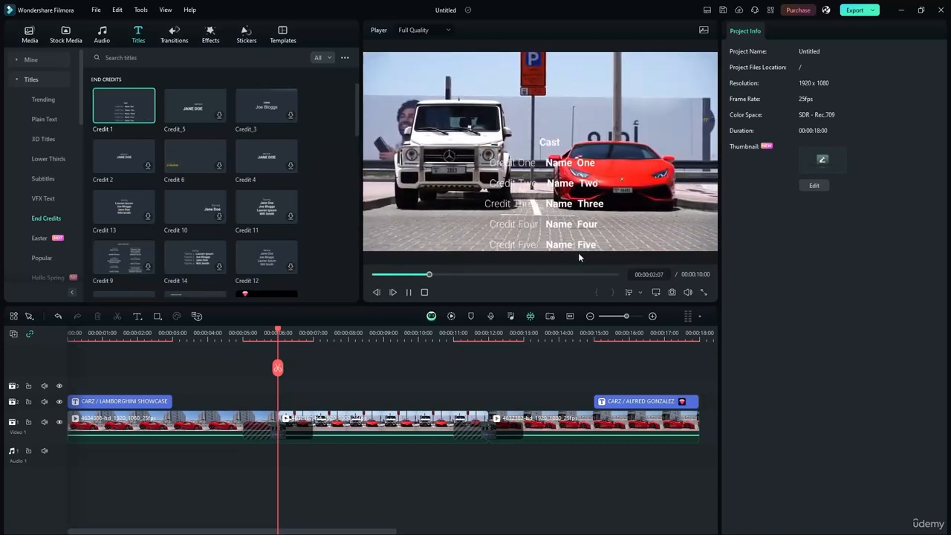
pyautogui.click(407, 292)
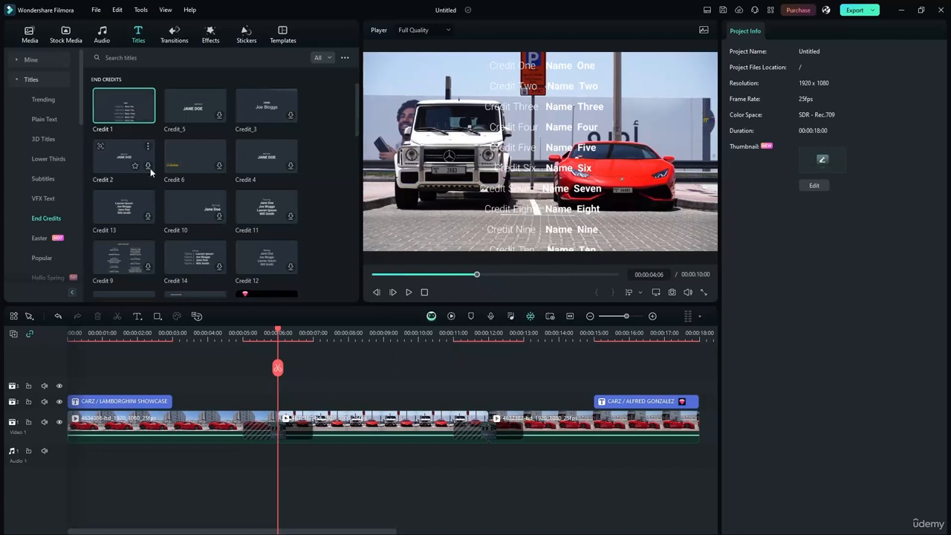
pyautogui.moveTo(150, 168); pyautogui.dragTo(351, 386)
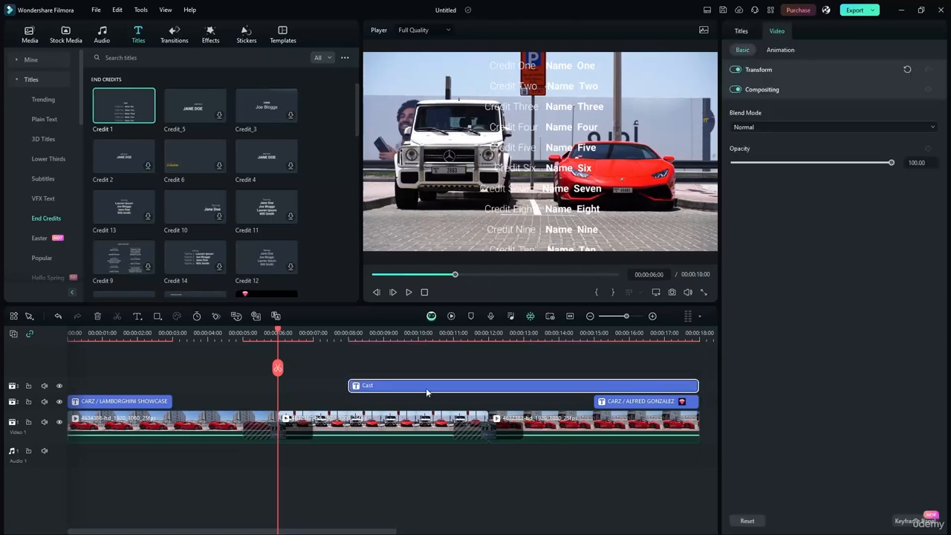
pyautogui.moveTo(278, 332); pyautogui.dragTo(467, 343)
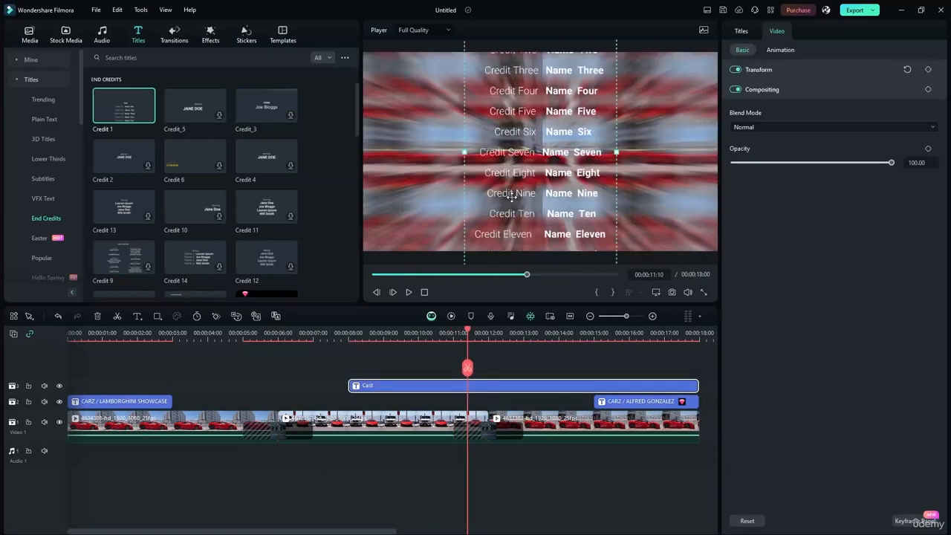
pyautogui.click(407, 292)
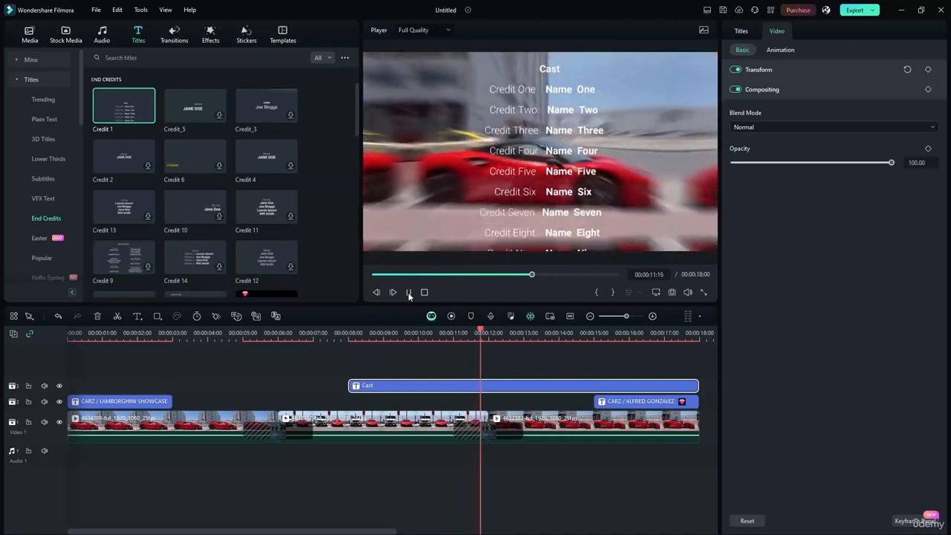
pyautogui.press('space')
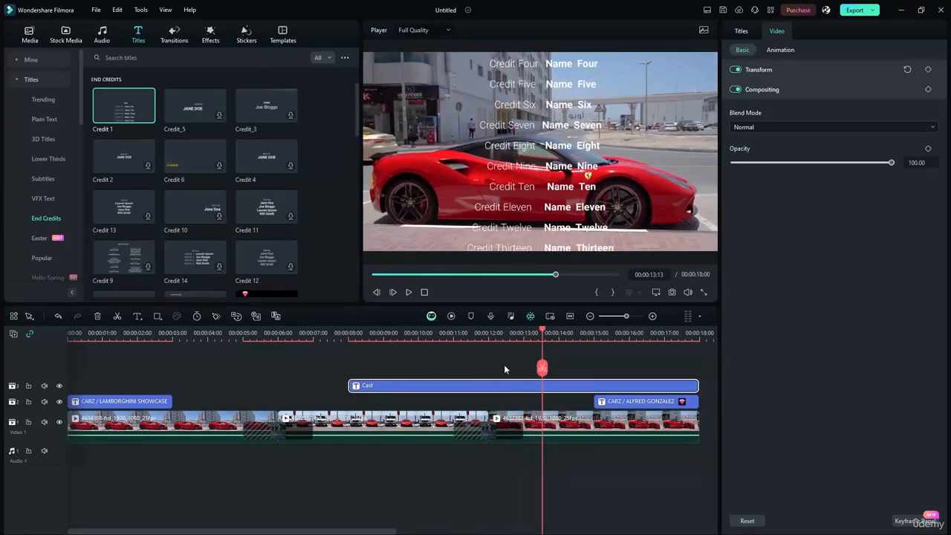
pyautogui.hotkey('ctrl', 'z')
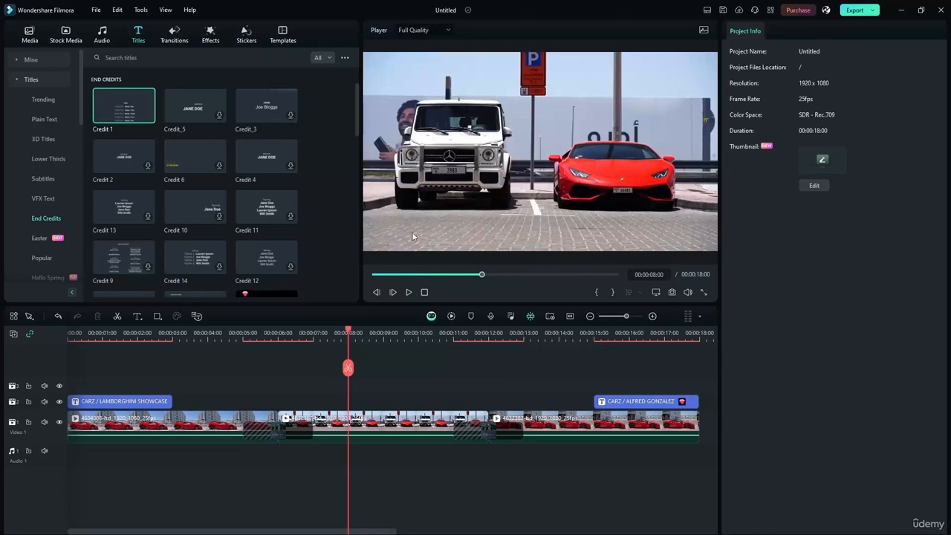
# Step: Scrub through the car clips, open the Social Media title templates, and return to the project start
pyautogui.moveTo(348, 334); pyautogui.dragTo(172, 338)
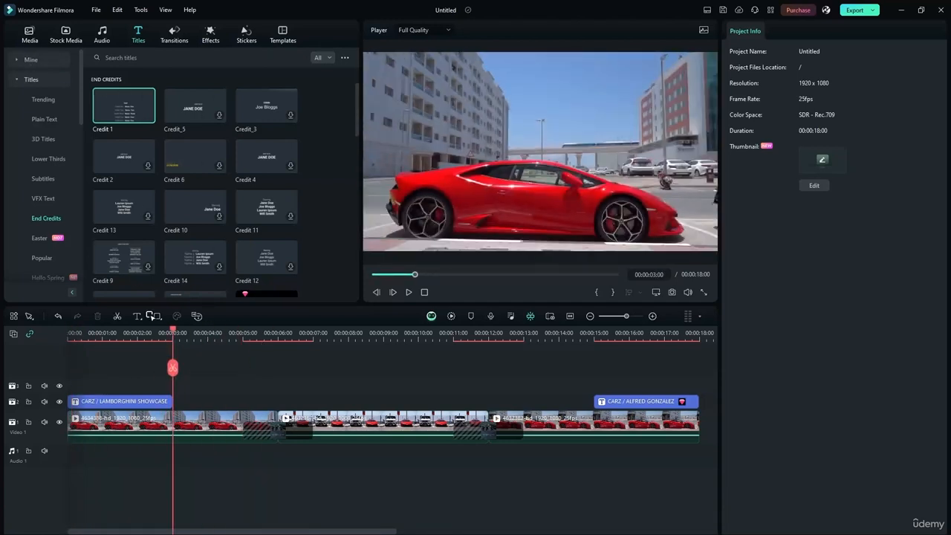
pyautogui.scroll(-5, 224, 230)
pyautogui.scroll(-5, 69, 225)
pyautogui.click(46, 238)
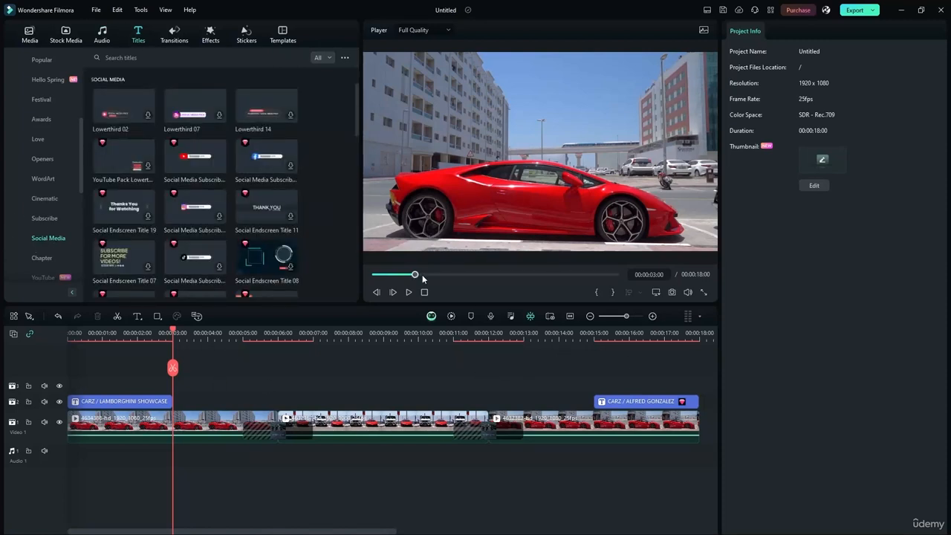
pyautogui.press('Home')
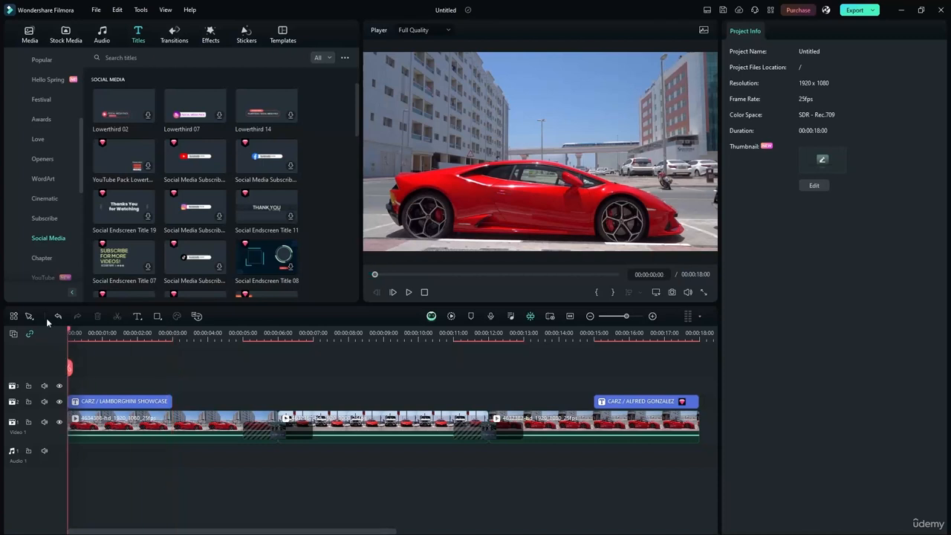